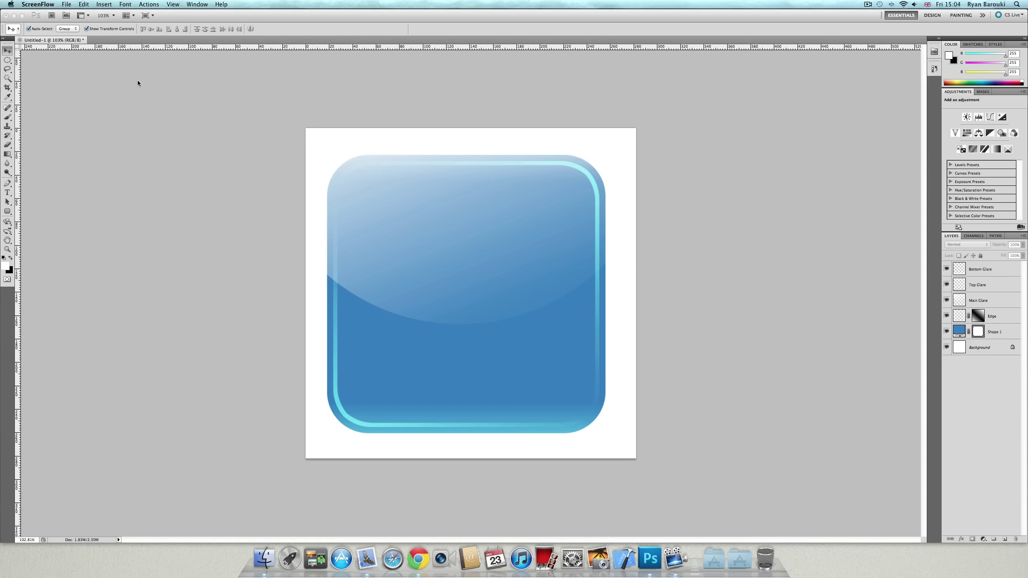
Step: Create a new blank square document with the chosen size and resolution
click(138, 114)
click(64, 4)
click(412, 172)
click(551, 185)
click(551, 187)
click(557, 202)
click(666, 141)
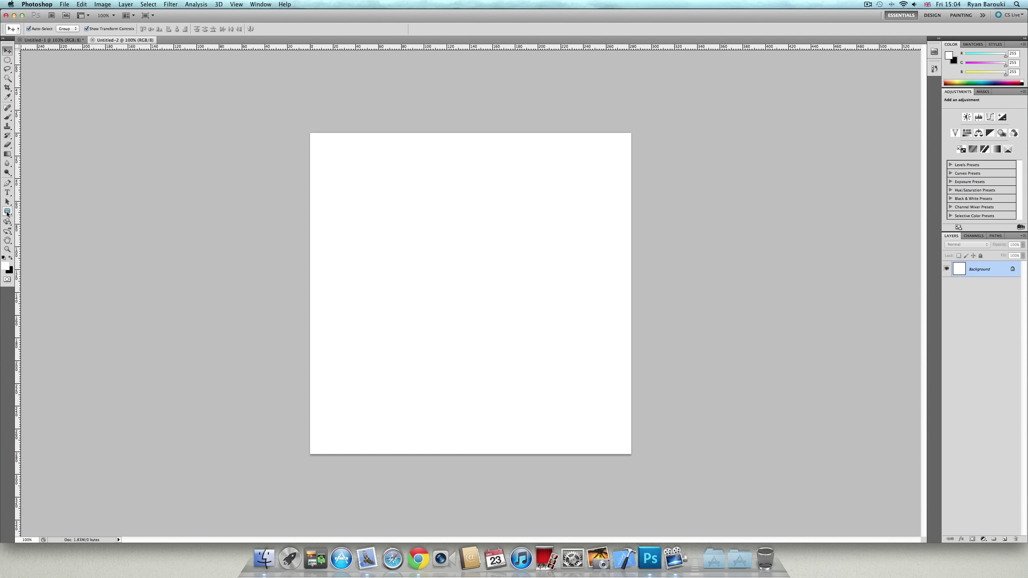
Step: Draw a large rounded square with 100 px corner radius filling most of the canvas
click(7, 214)
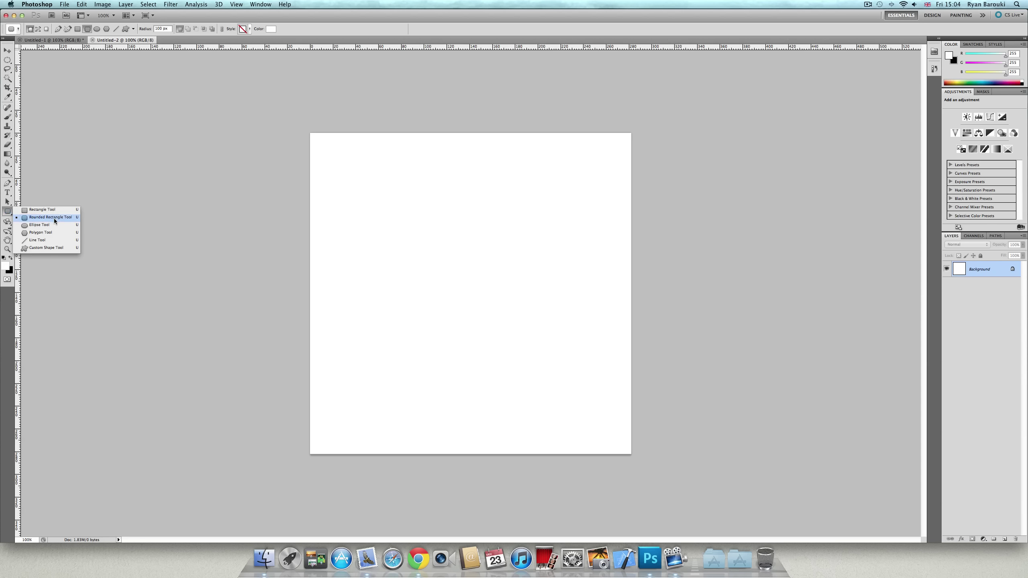
click(55, 218)
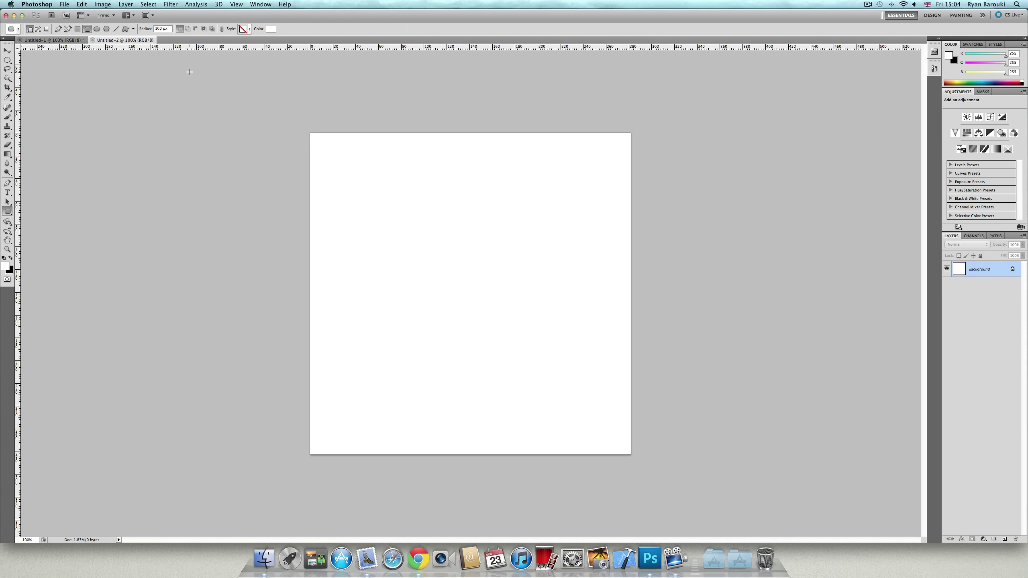
click(161, 28)
drag(327, 156, 621, 438)
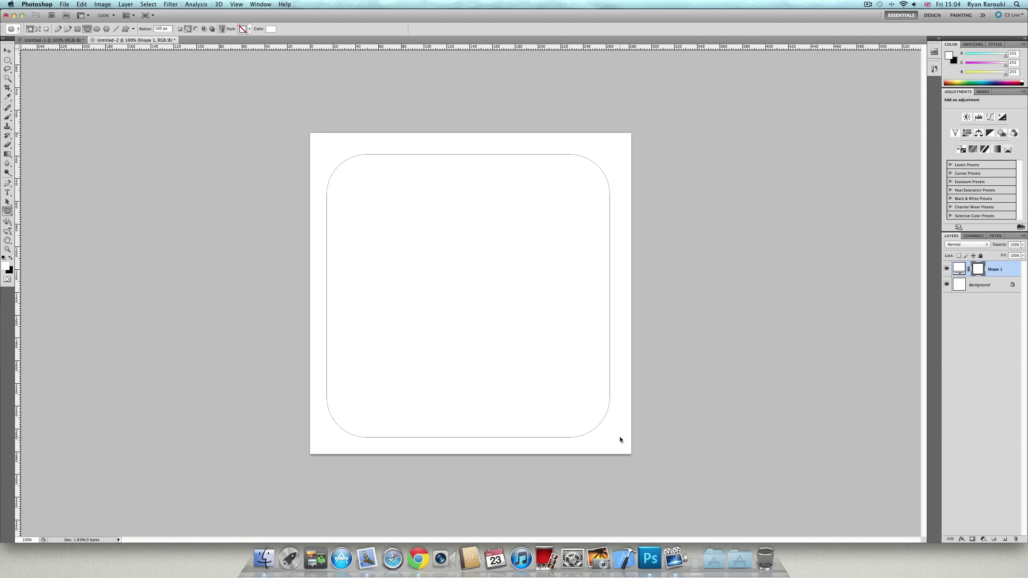
Step: Fill the Shape 1 rounded square with blue hex 337dc1
double_click(966, 270)
double_click(794, 298)
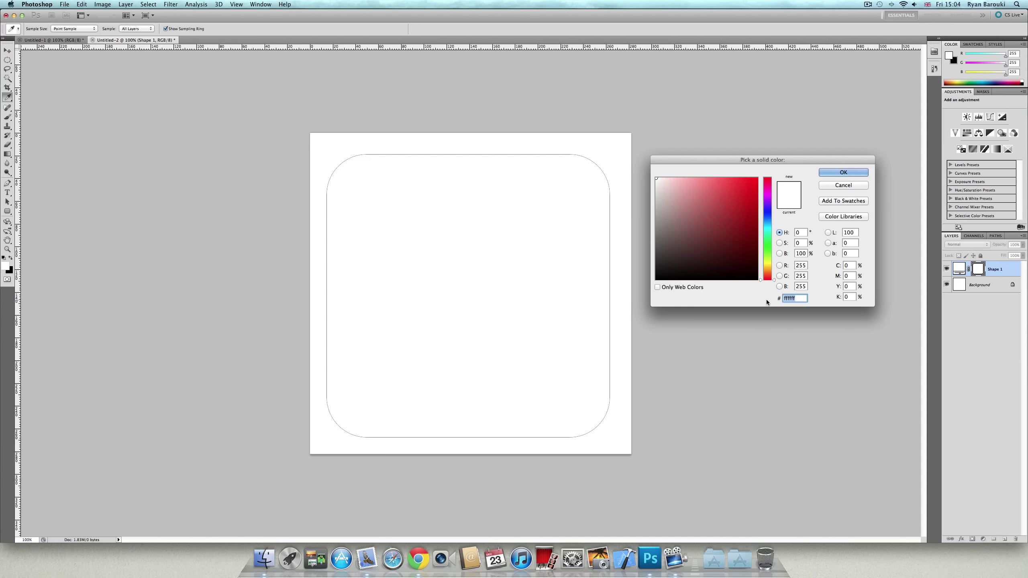
text(377)
key(BackSpace)
key(BackSpace)
text(37)
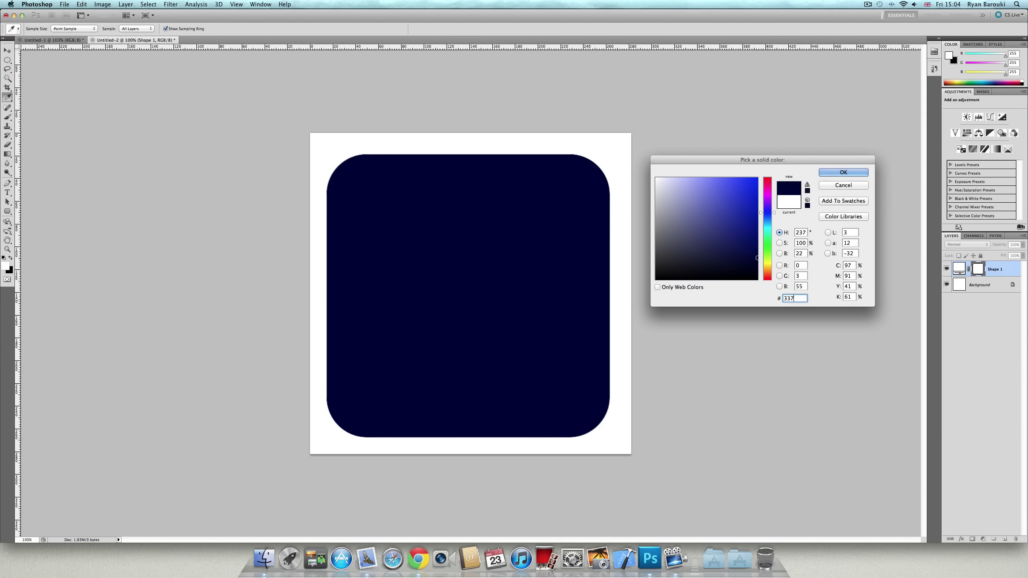
text(dc1)
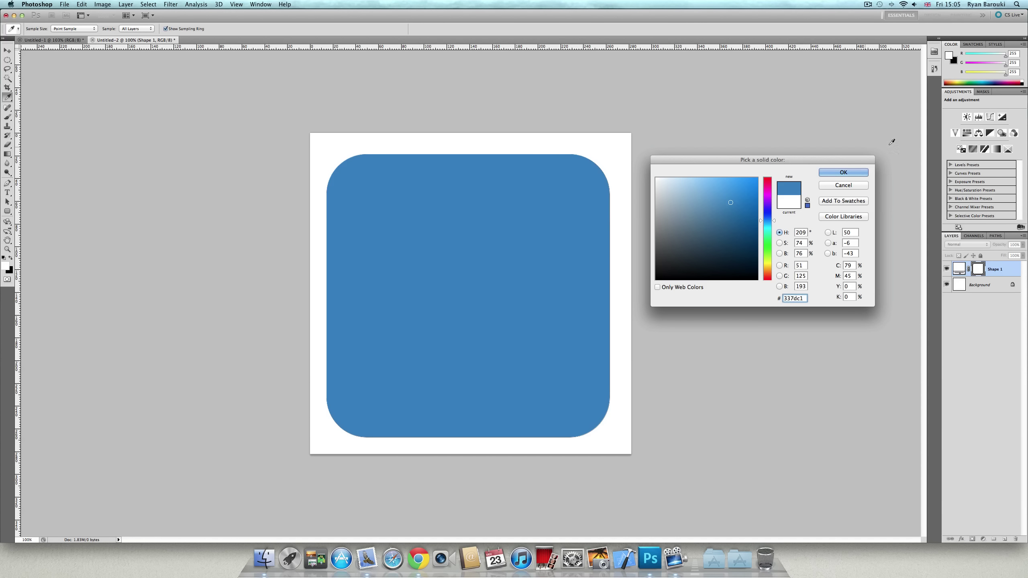
click(844, 173)
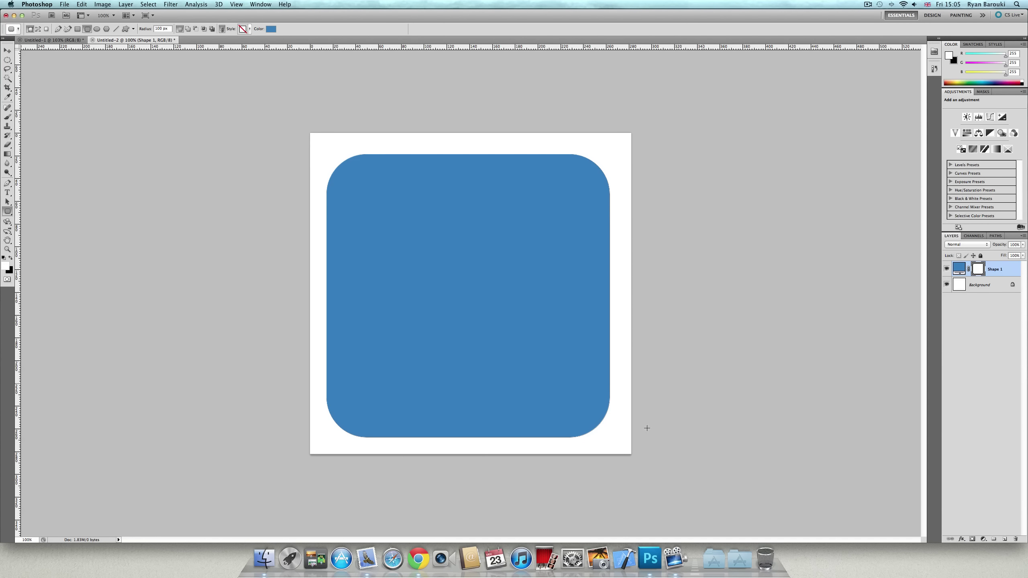
Step: Add a new layer above the shape named Main Glare
click(1005, 539)
double_click(975, 269)
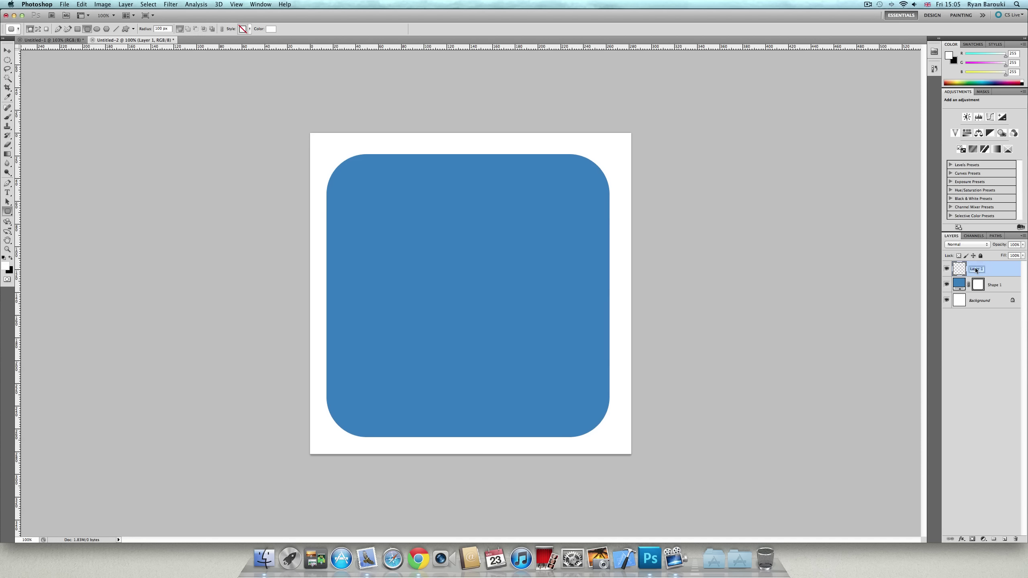
text(Main C)
key(Return)
Step: Set up the Gradient tool with white foreground and the foreground-to-transparent preset
click(7, 157)
click(5, 154)
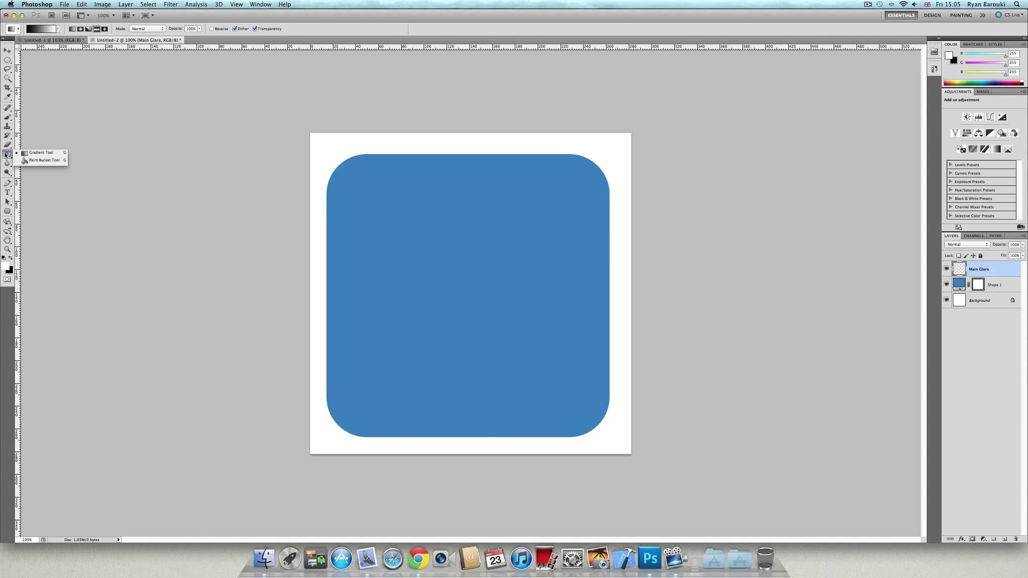
click(5, 266)
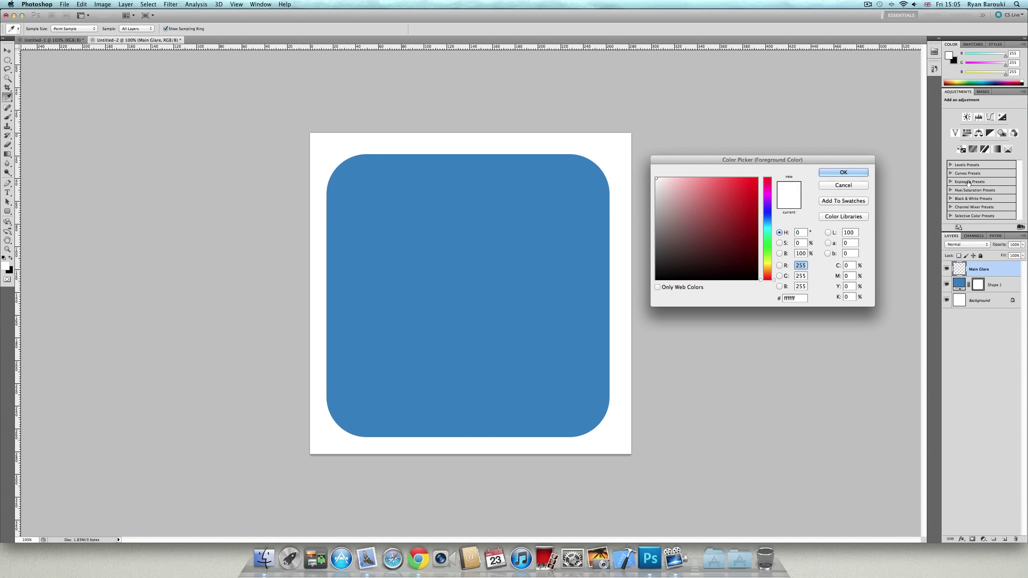
click(843, 172)
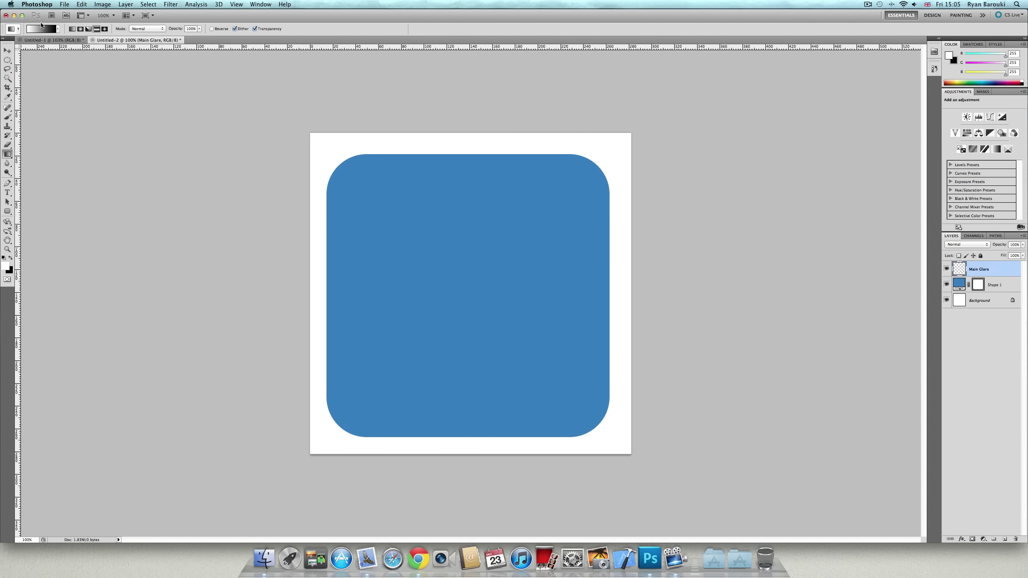
click(41, 28)
click(841, 207)
click(58, 29)
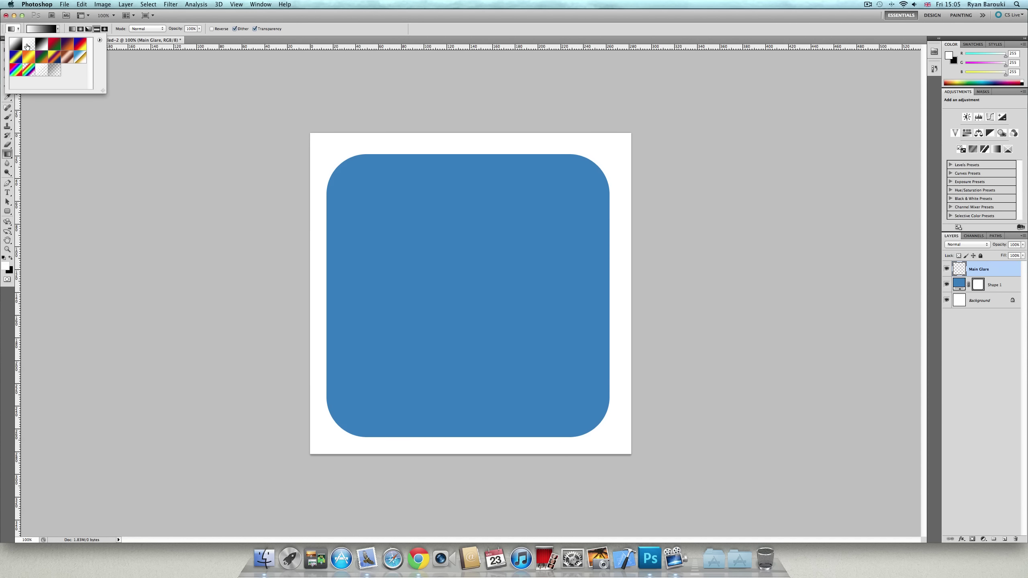
click(27, 46)
Step: Paint a white-to-transparent glare fading in from the square's top-left corner
drag(330, 88, 482, 317)
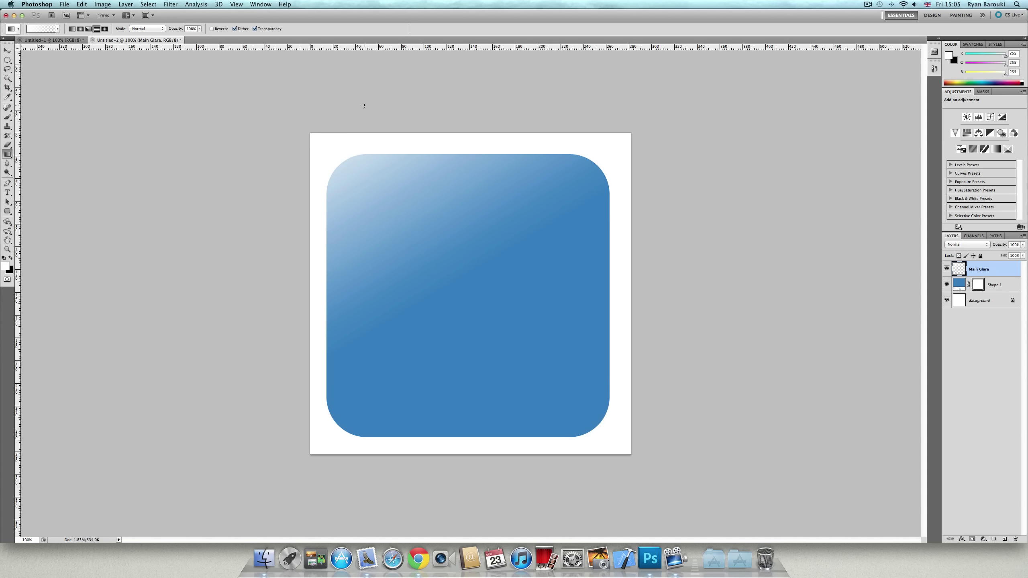
key(super+z)
drag(354, 91, 447, 288)
key(super+z)
drag(413, 96, 487, 315)
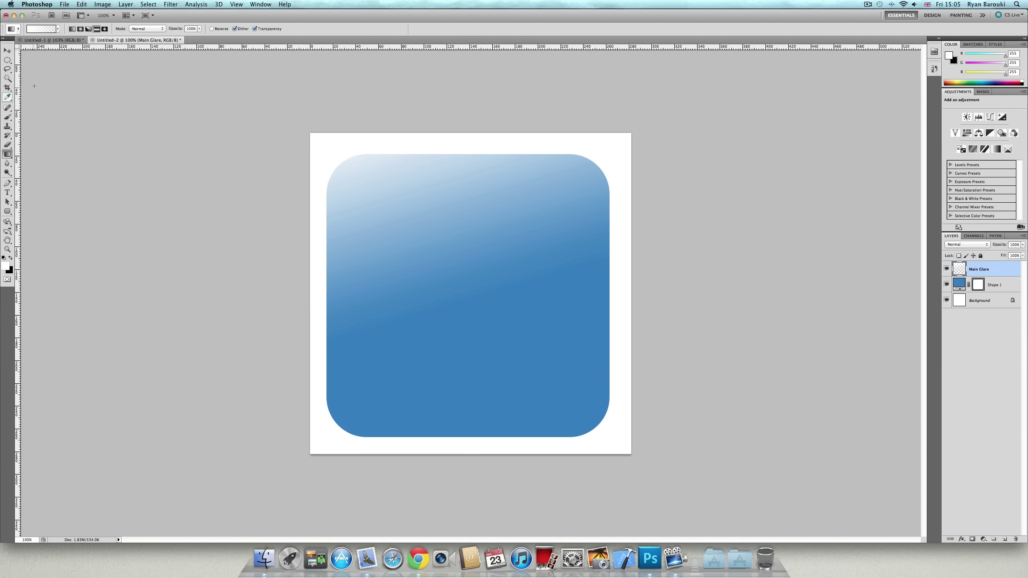
Step: Trim the glare with an inverted elliptical selection, then undo back to an empty Main Glare layer
click(6, 61)
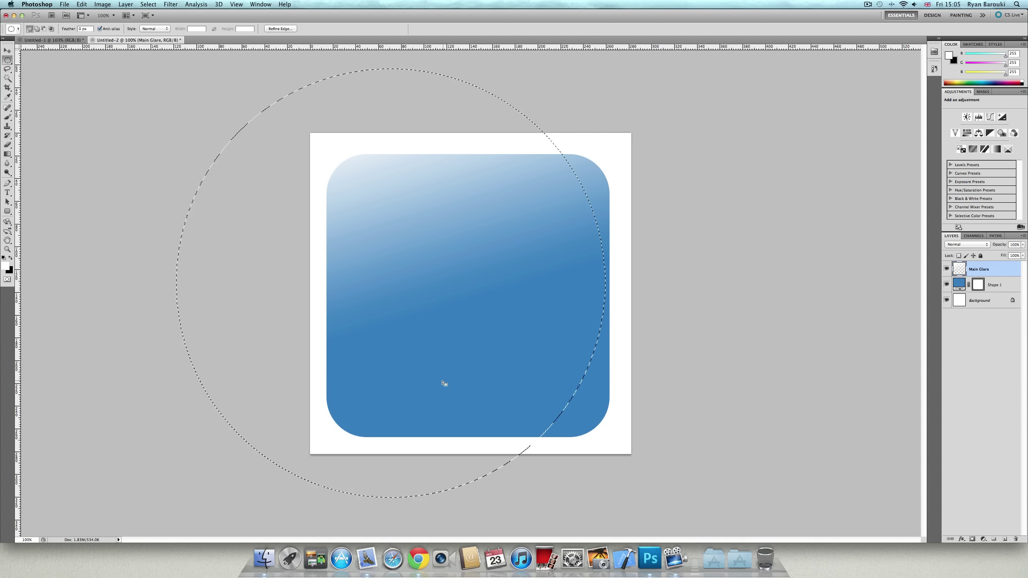
drag(408, 372, 413, 189)
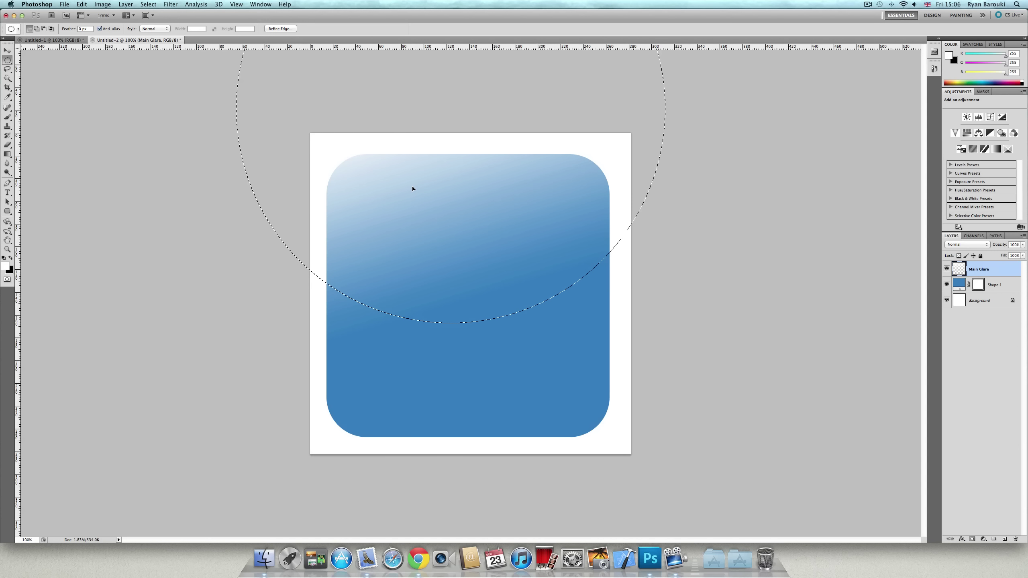
right_click(454, 218)
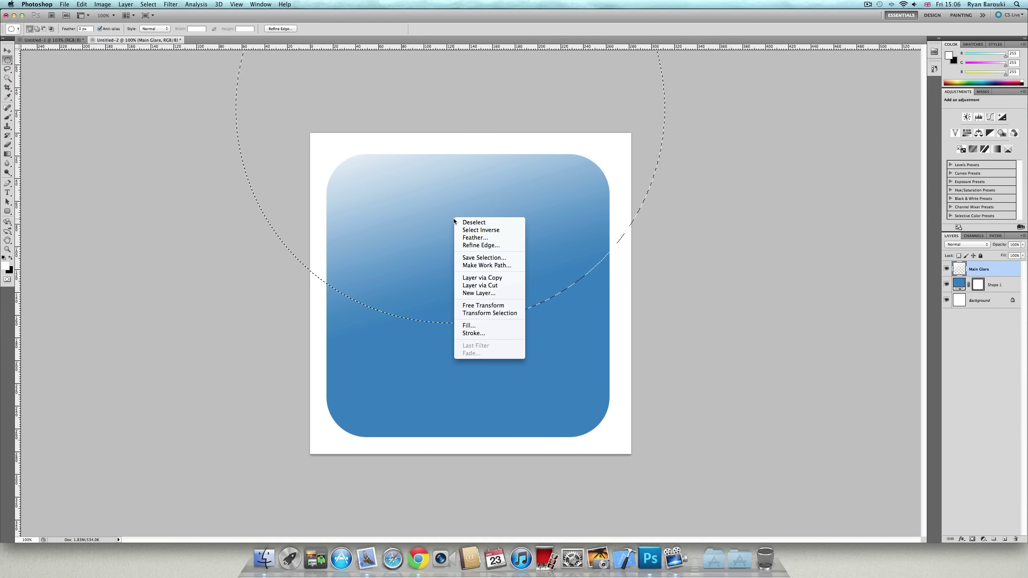
click(489, 232)
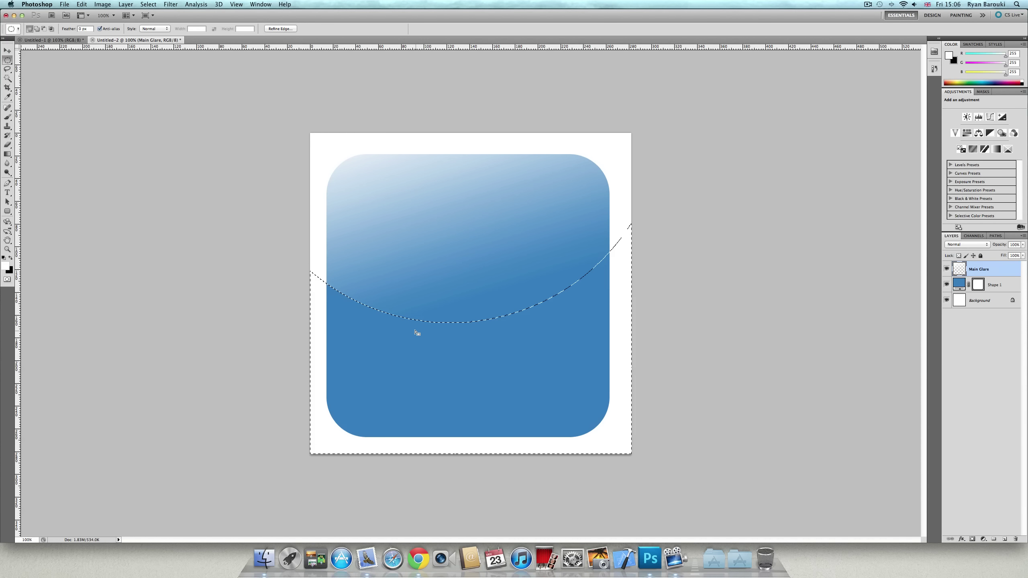
key(Delete)
key(ctrl+d)
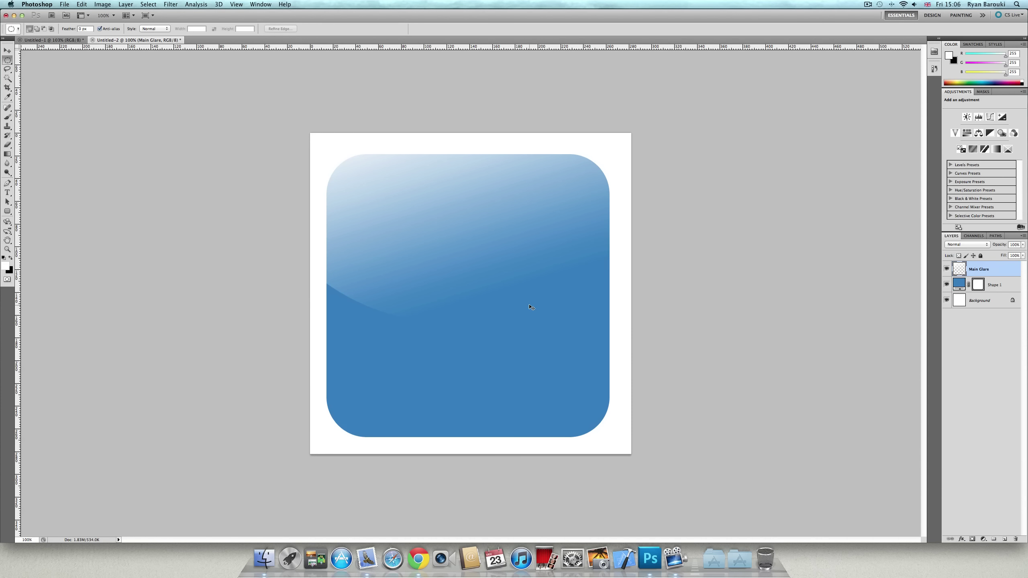
drag(532, 306, 522, 308)
key(ctrl+z)
key(Delete)
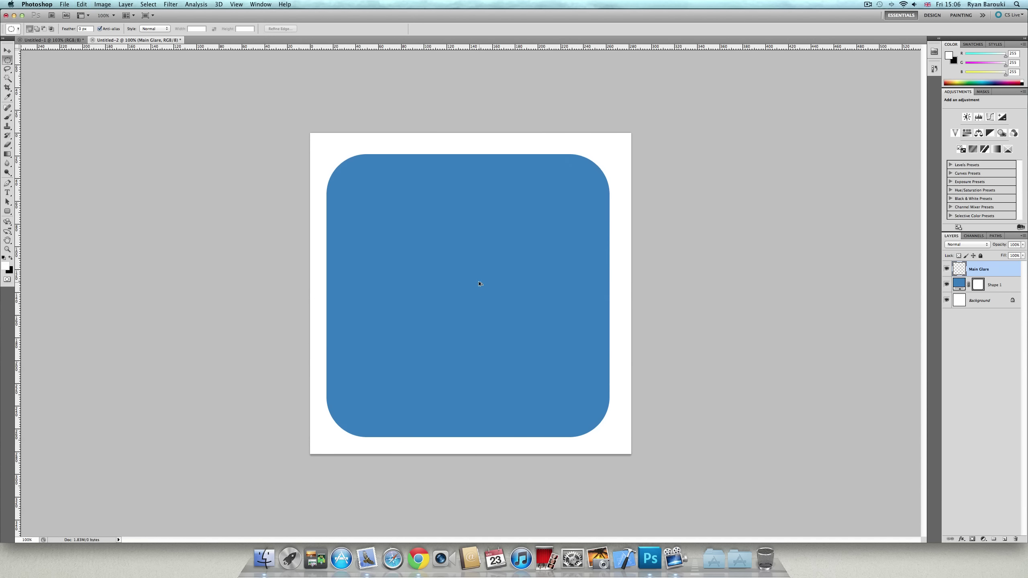
Step: Repaint the white glare on Main Glare, fading from the top-left toward the lower right
click(7, 156)
drag(366, 102, 476, 341)
key(ctrl+z)
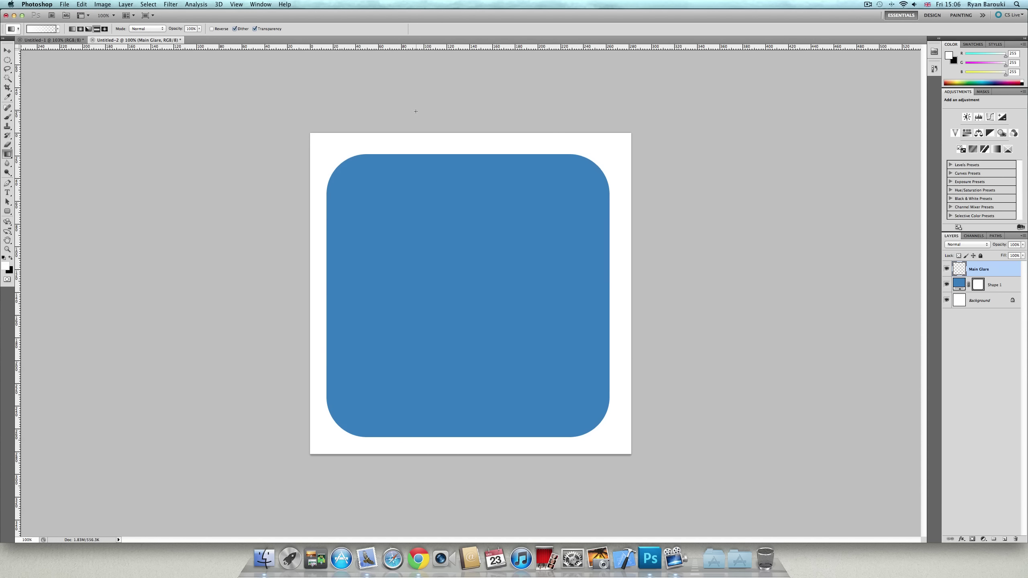
drag(411, 83, 485, 331)
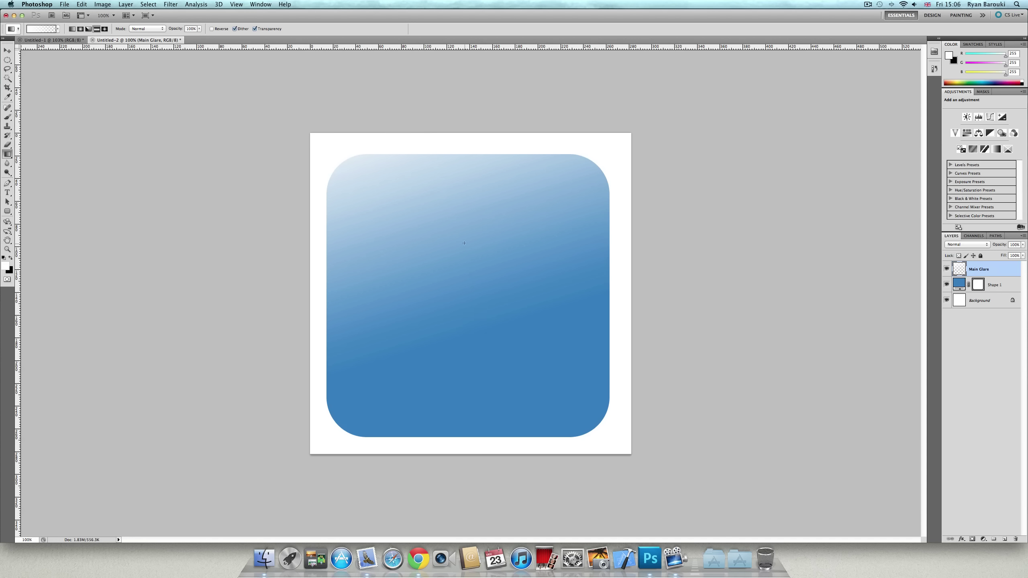
key(ctrl+z)
drag(406, 94, 481, 345)
key(ctrl+z)
drag(350, 91, 492, 343)
key(ctrl+z)
drag(410, 85, 503, 346)
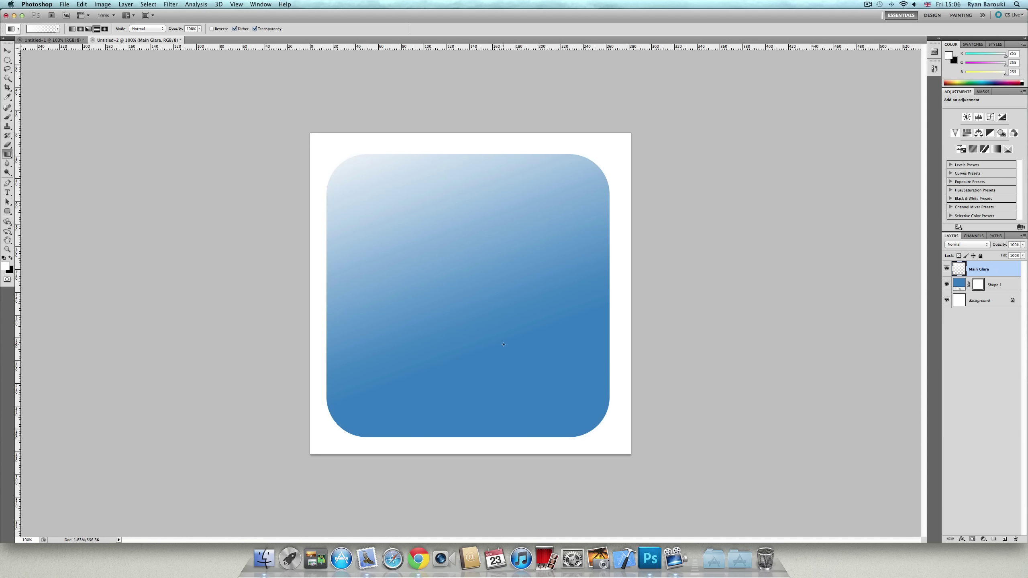
click(7, 60)
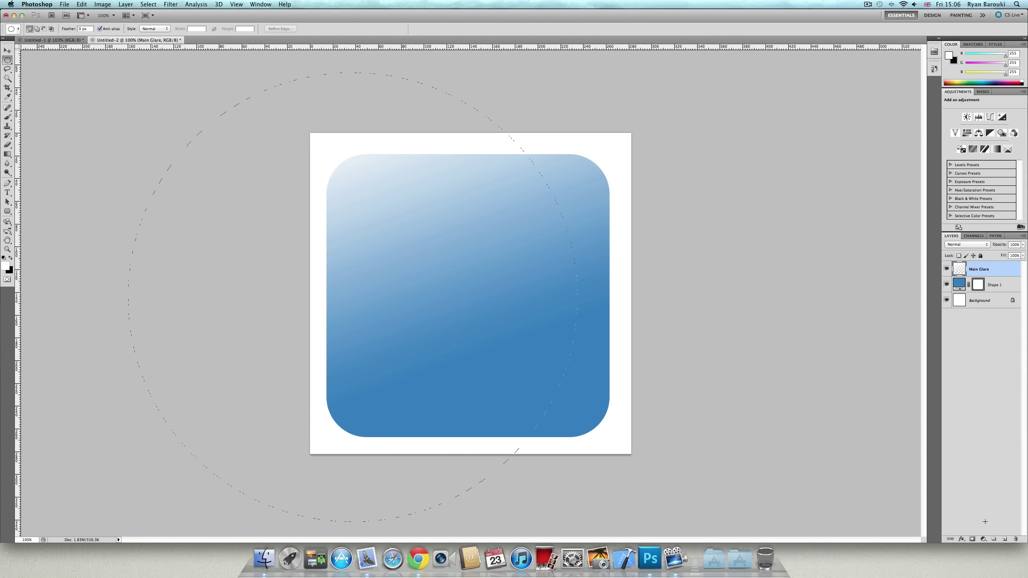
Step: Cut the Main Glare into a curved arc across the middle using an inverted circular selection
drag(483, 359, 583, 164)
right_click(501, 200)
click(521, 213)
key(shift+F5)
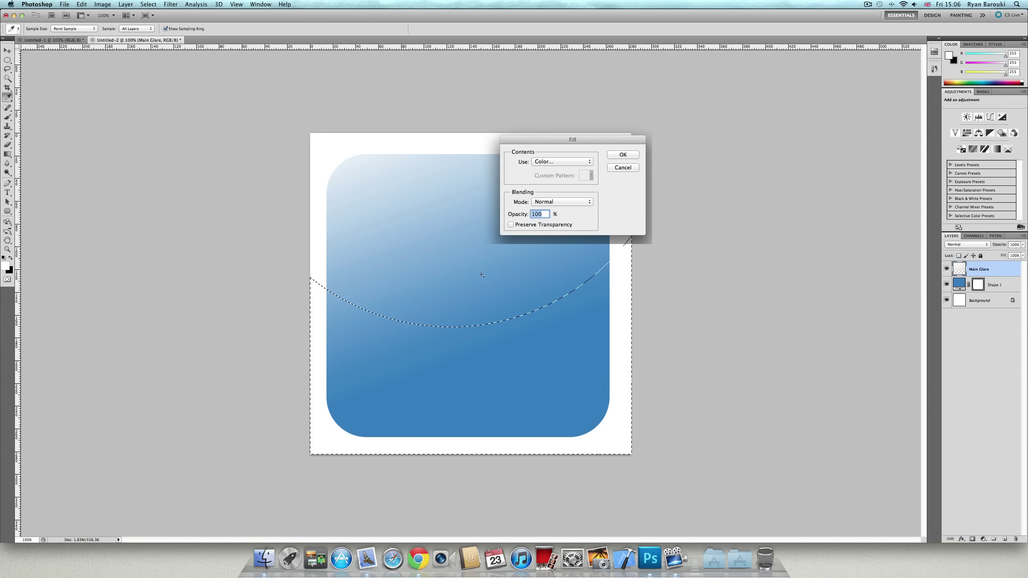
click(623, 167)
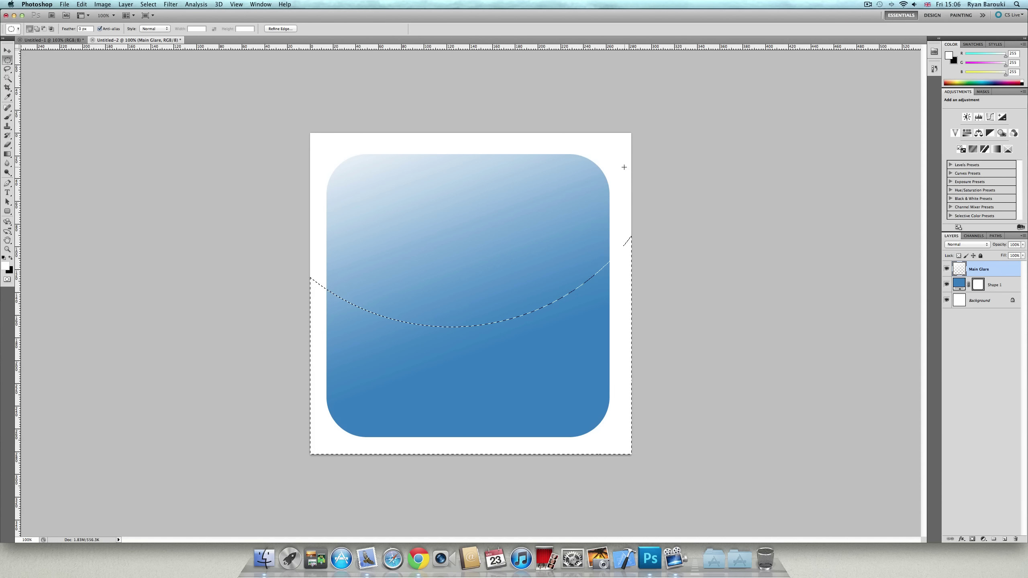
key(Delete)
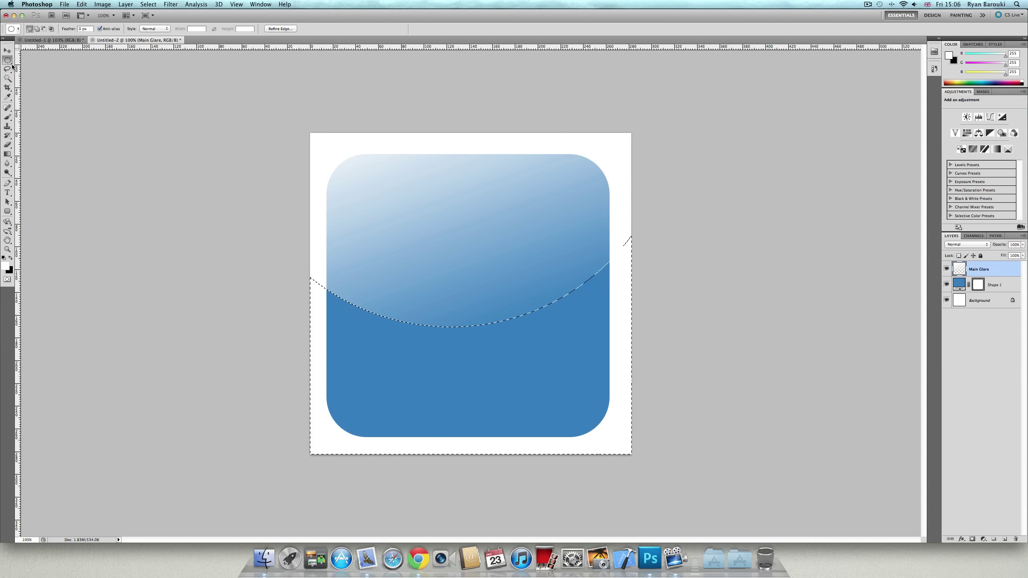
key(super+d)
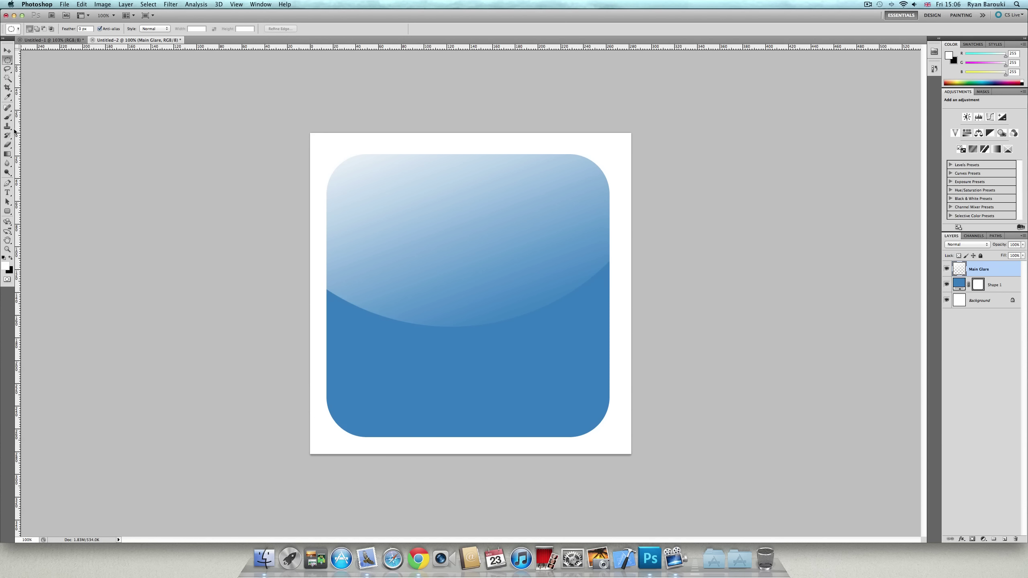
click(7, 50)
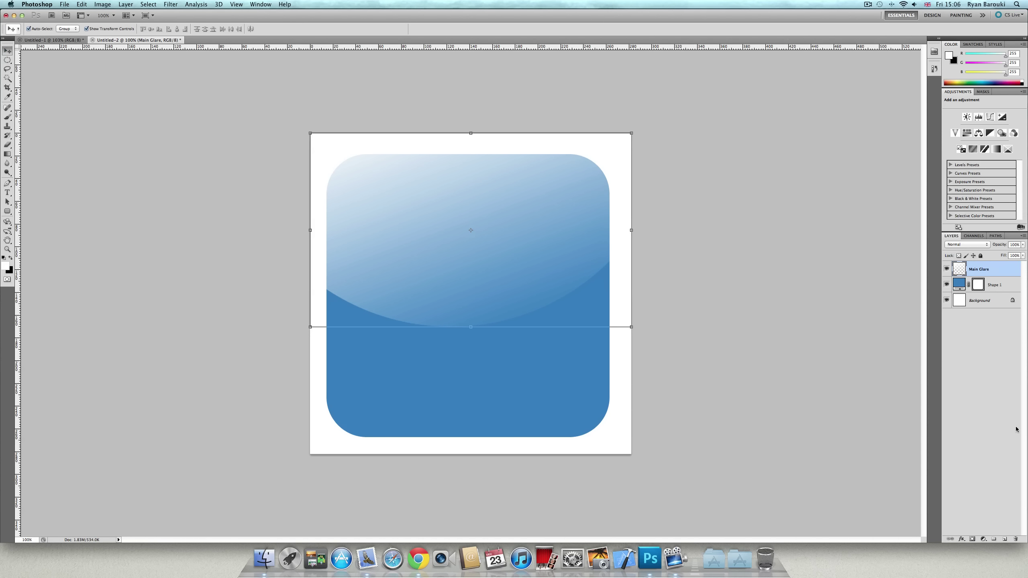
click(999, 523)
Step: Add a new layer on top named Top Glare
click(1005, 540)
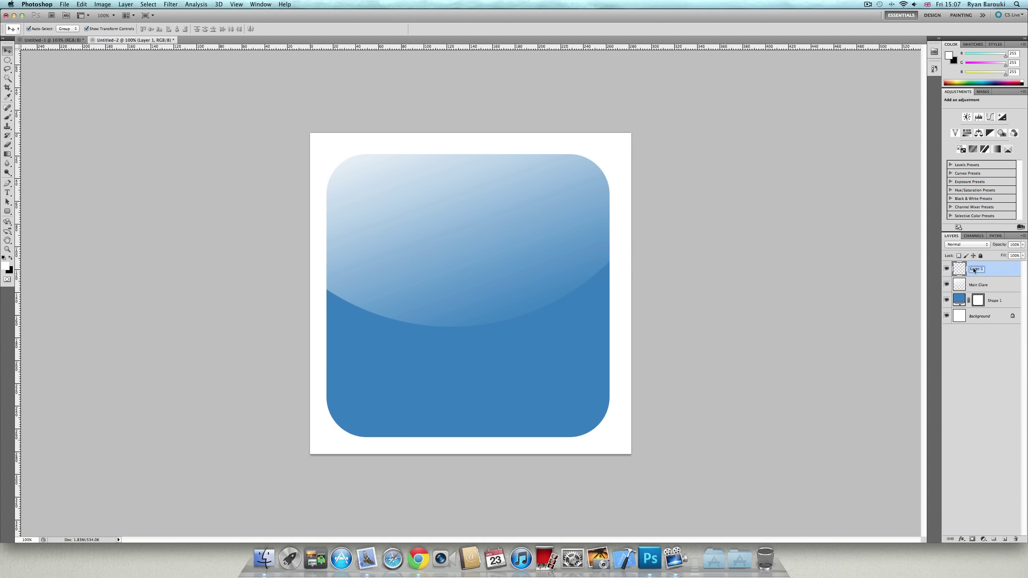
text(Top Glare)
click(987, 364)
Step: Lay a short white foreground-to-transparent linear fade down from the square's top edge
click(7, 154)
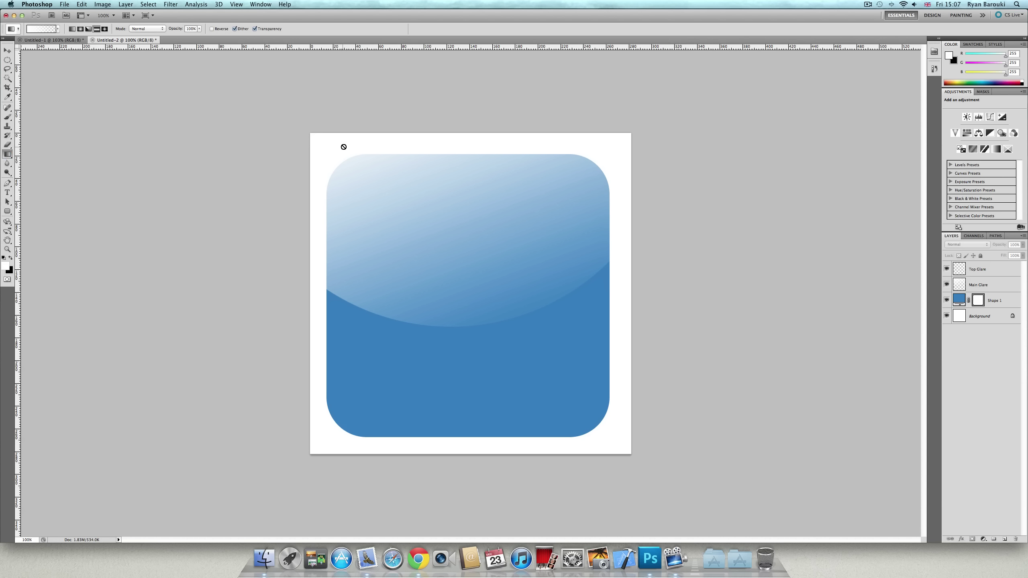
click(990, 271)
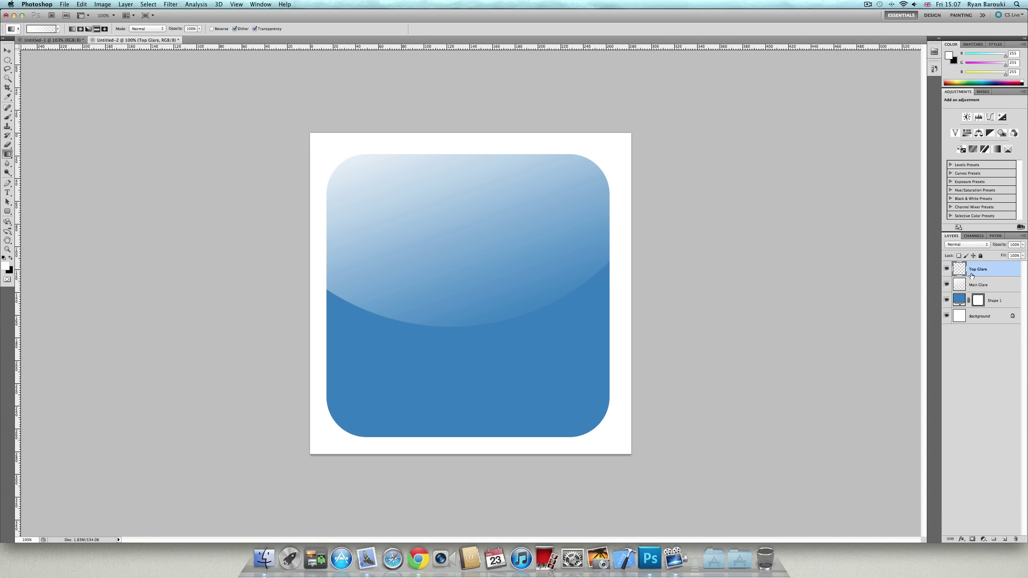
click(72, 30)
click(91, 31)
click(58, 30)
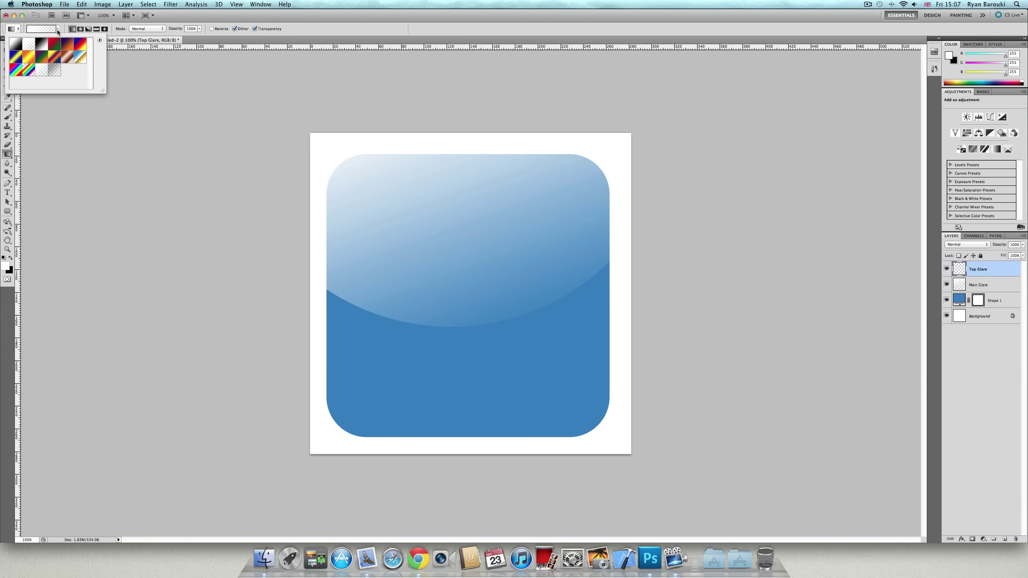
click(29, 44)
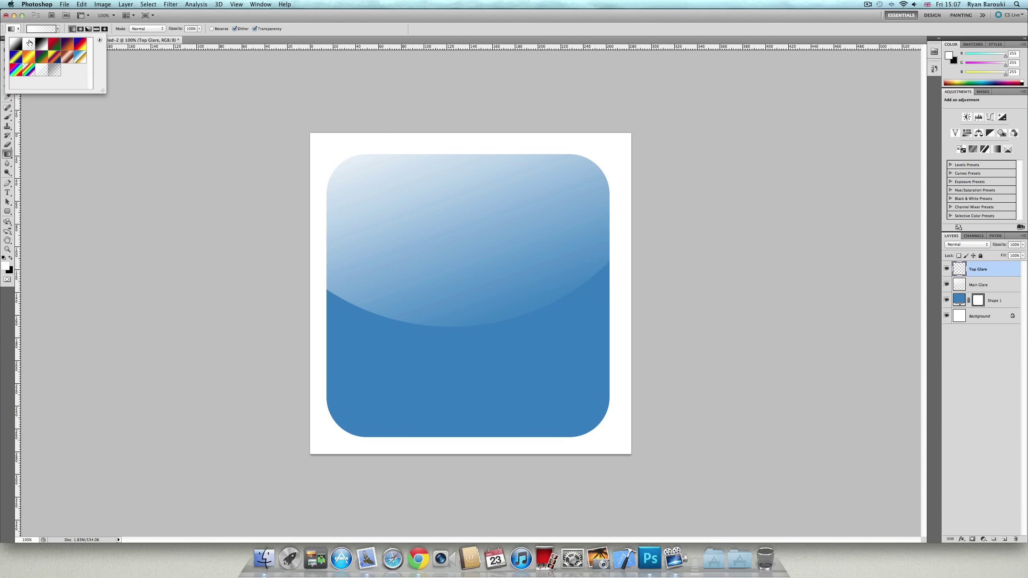
click(443, 124)
drag(448, 123, 450, 187)
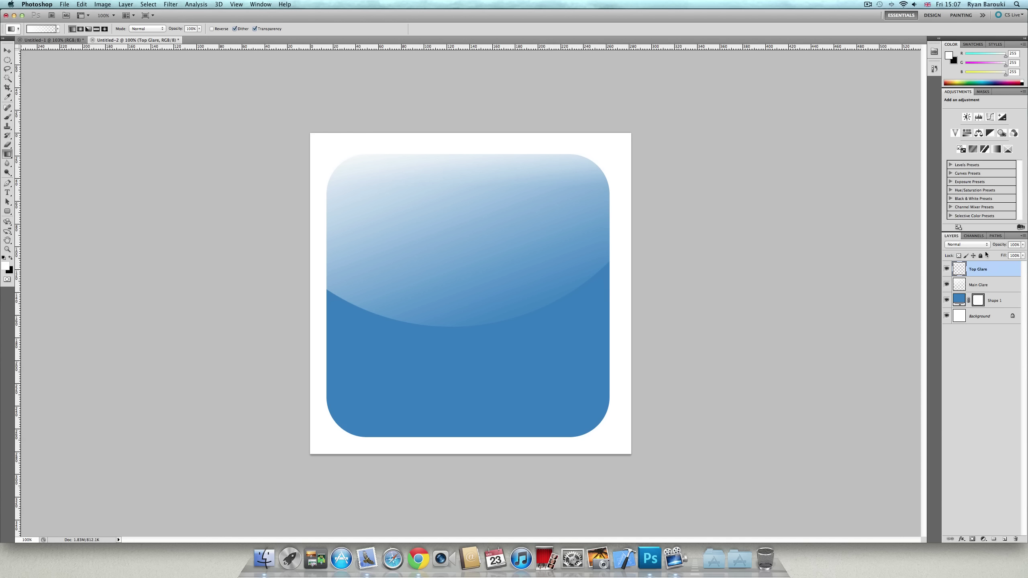
Step: Add a Bottom Glare layer with a white fade rising from the square's bottom
click(1006, 539)
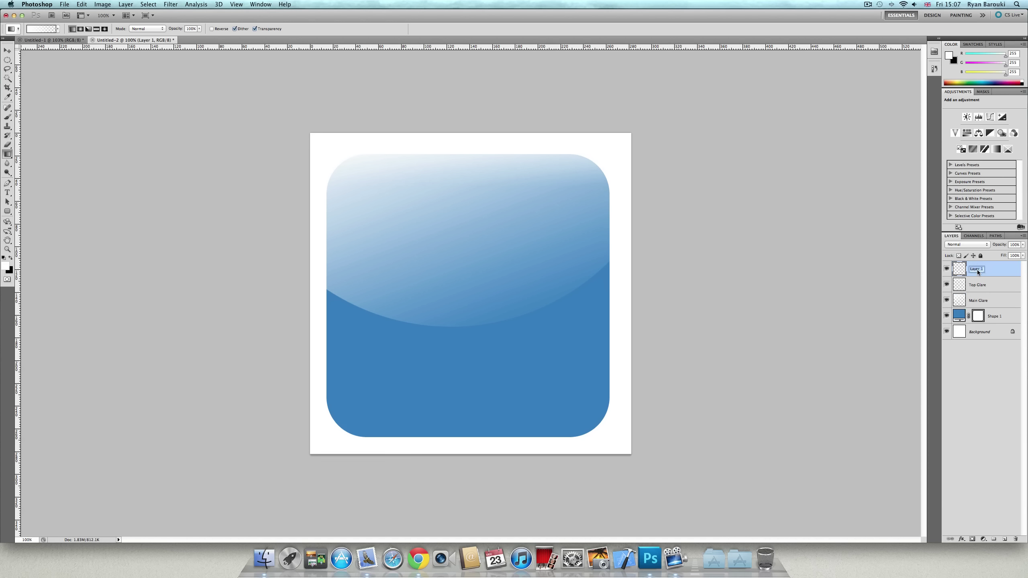
text(Bottom Glare)
click(983, 395)
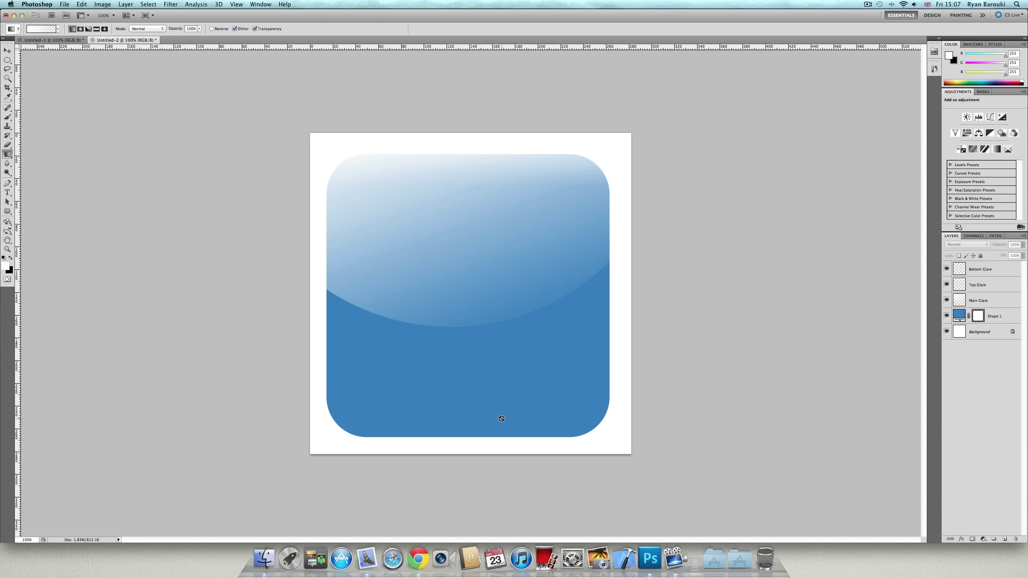
click(1013, 269)
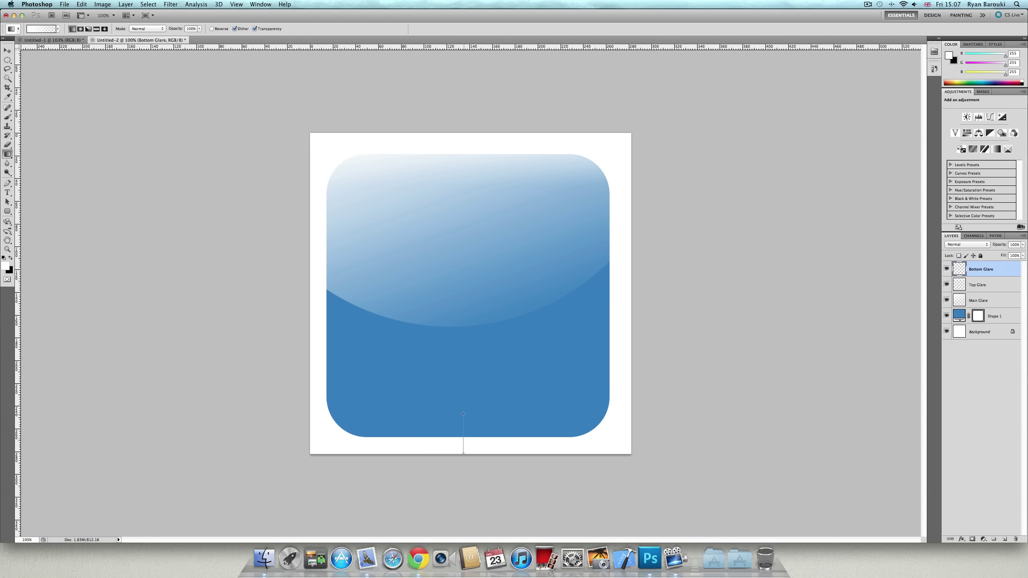
drag(463, 414, 463, 414)
key(super+z)
drag(467, 411, 467, 406)
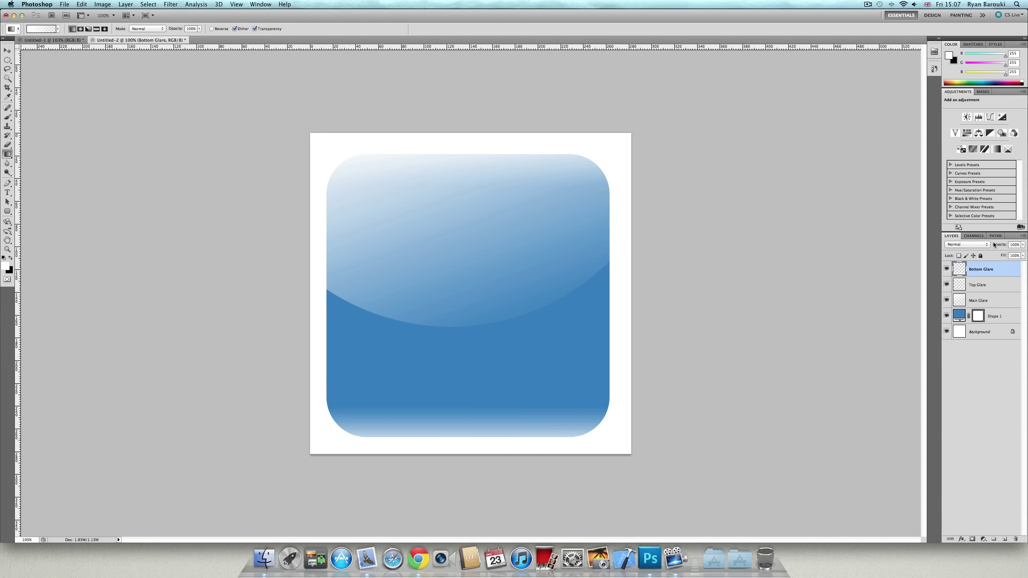
Step: Set Bottom Glare to Overlay blend mode at 66% opacity
click(975, 244)
click(975, 244)
click(969, 244)
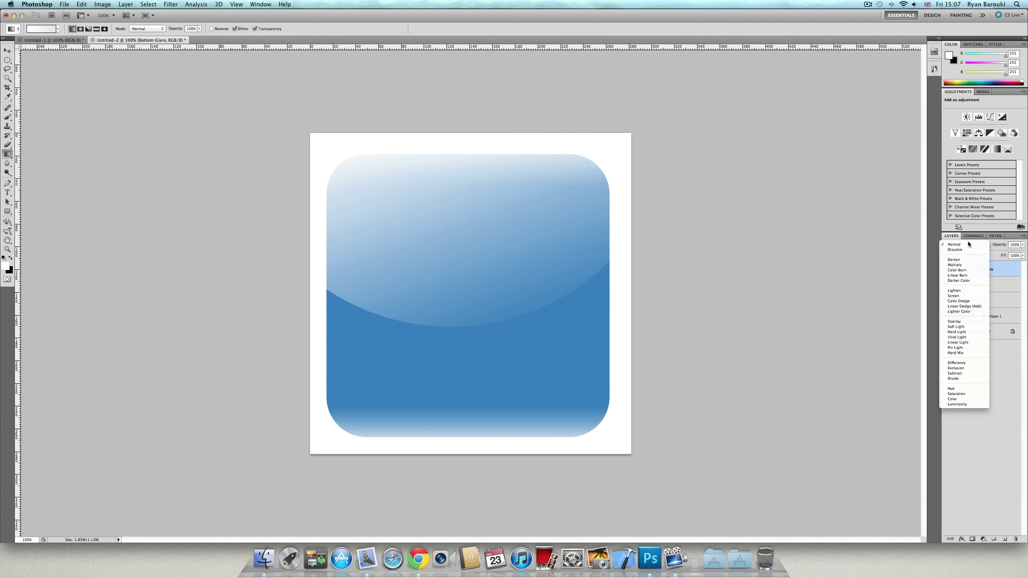
click(967, 321)
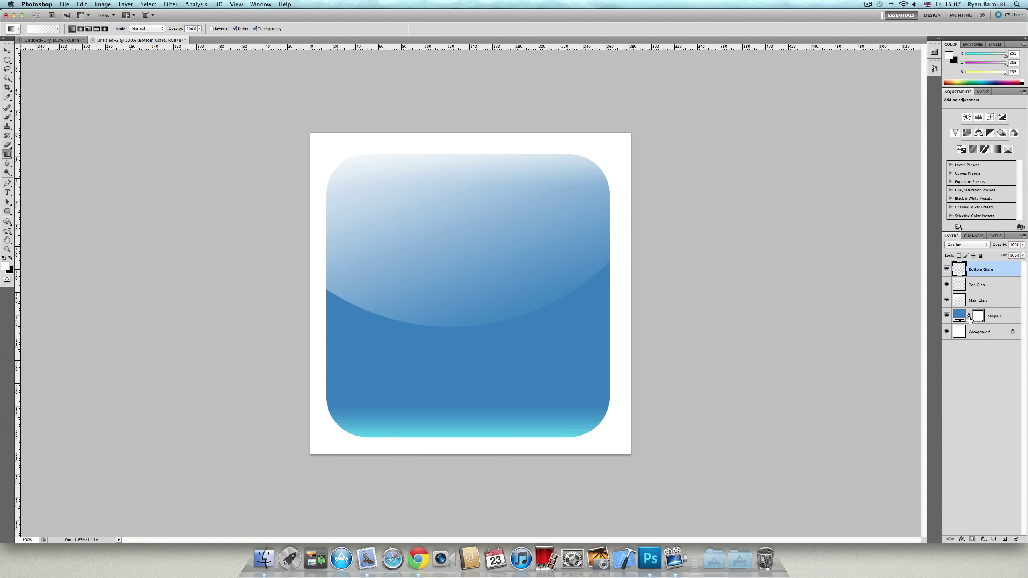
click(1022, 246)
drag(1019, 255, 1007, 256)
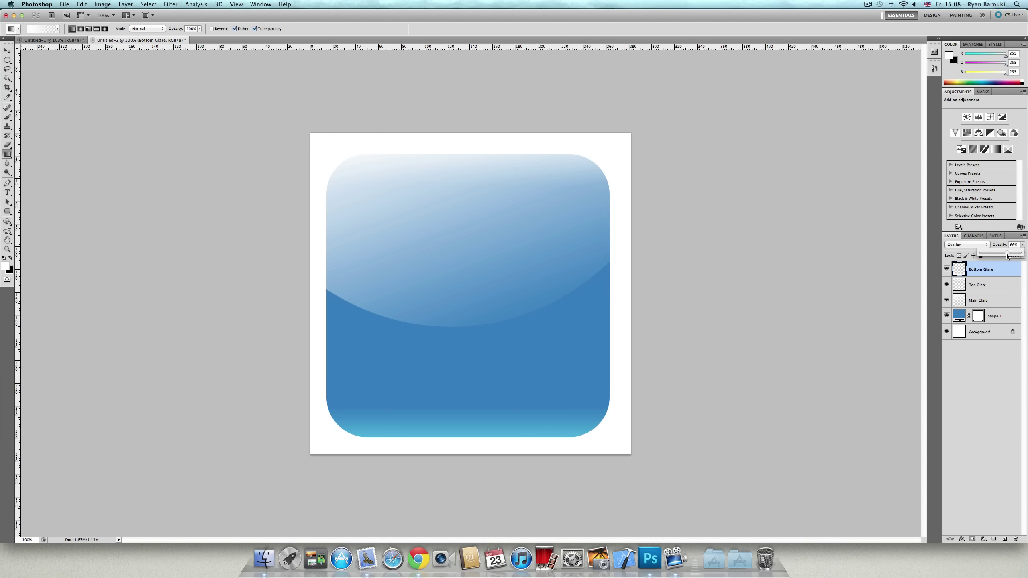
click(994, 396)
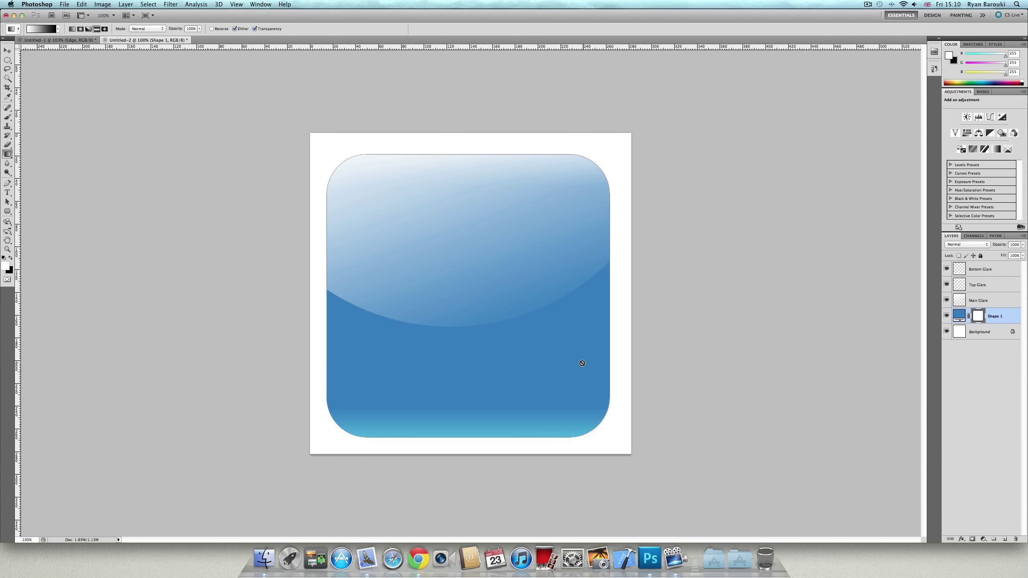
Step: Load the Shape 1 outline as a selection and contract it by 20 pixels
click(7, 50)
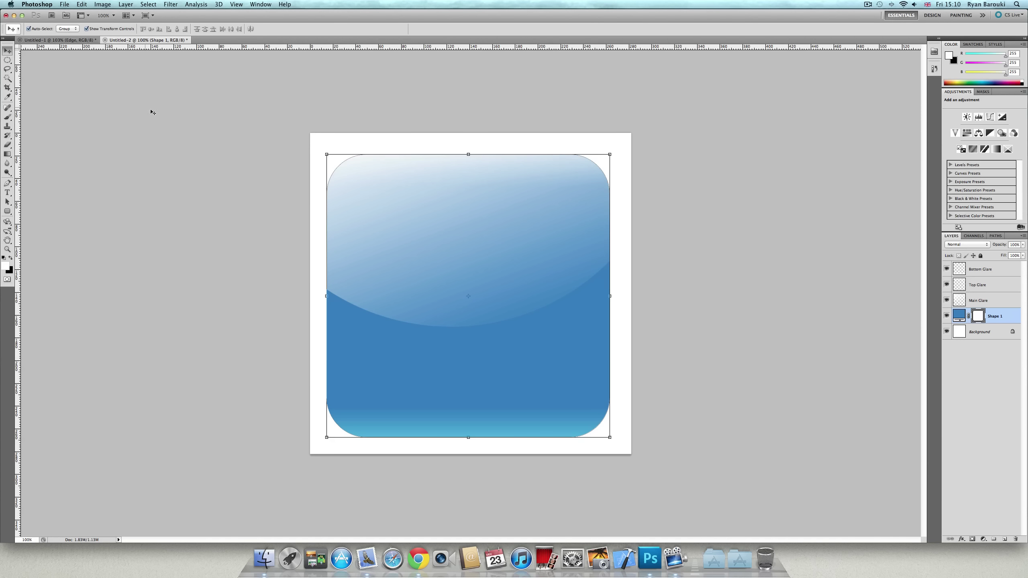
click(248, 153)
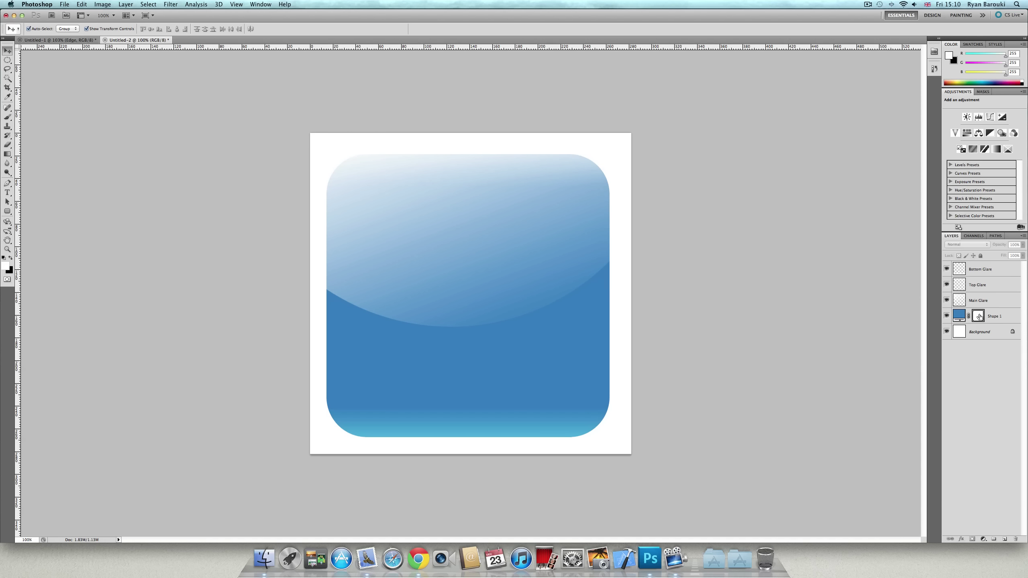
super+click(978, 317)
click(148, 4)
mouse_move(162, 106)
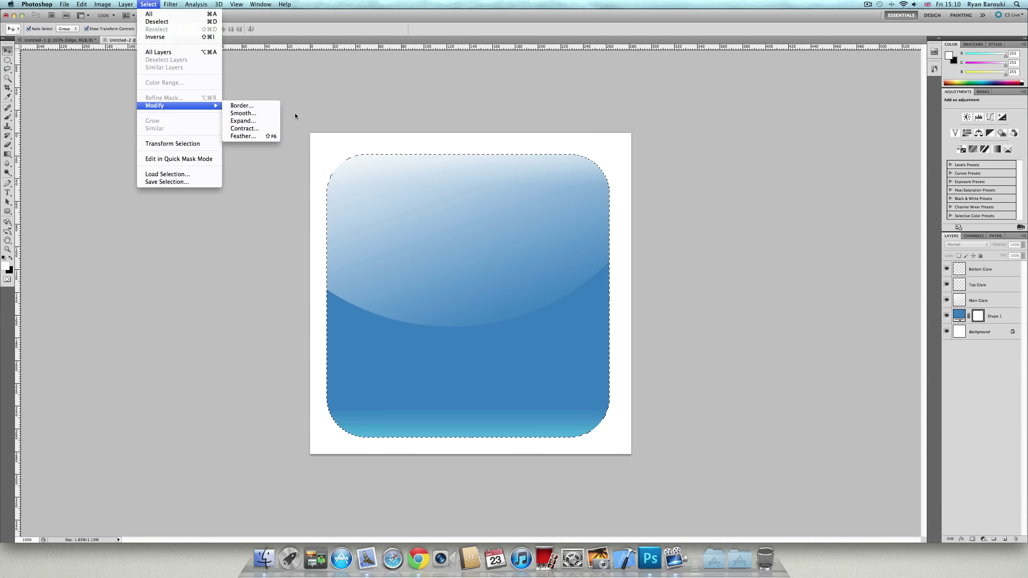
click(237, 129)
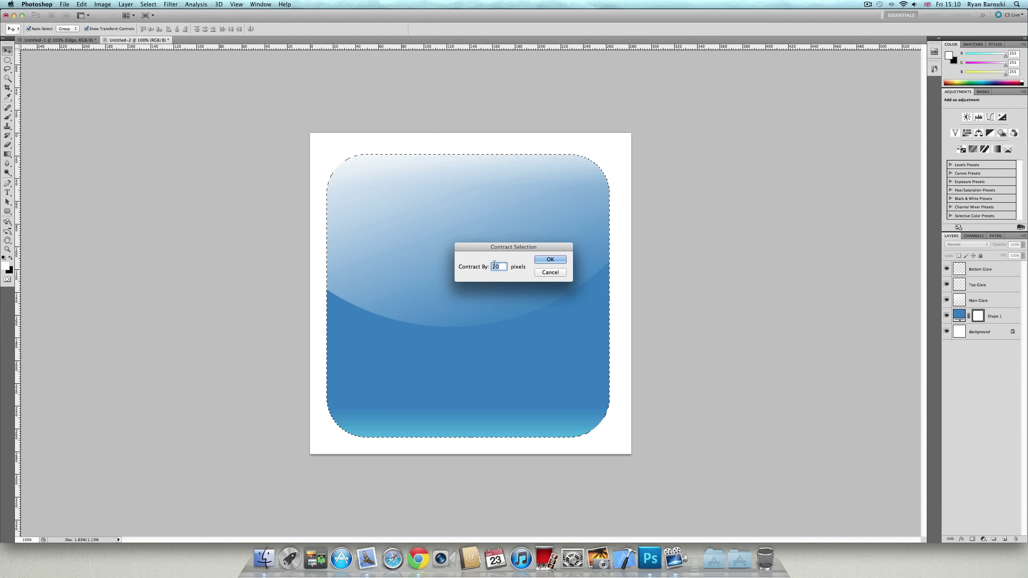
click(551, 260)
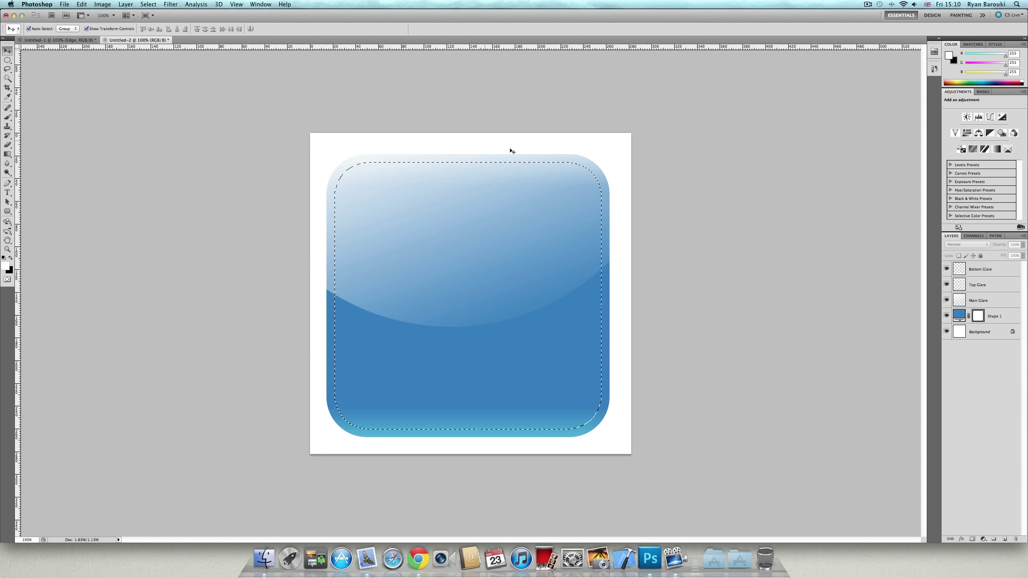
Step: Add a new layer at the top named Edge
click(1005, 539)
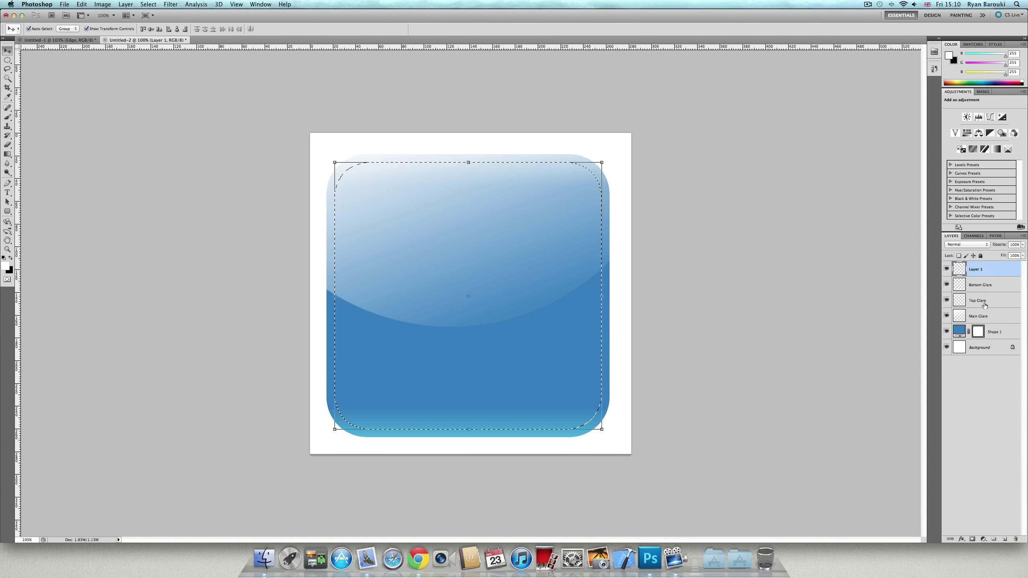
double_click(976, 268)
text(Edge)
key(Return)
Step: Stroke the selection with 10 px white, centred, and blend the Edge layer as Overlay
click(81, 4)
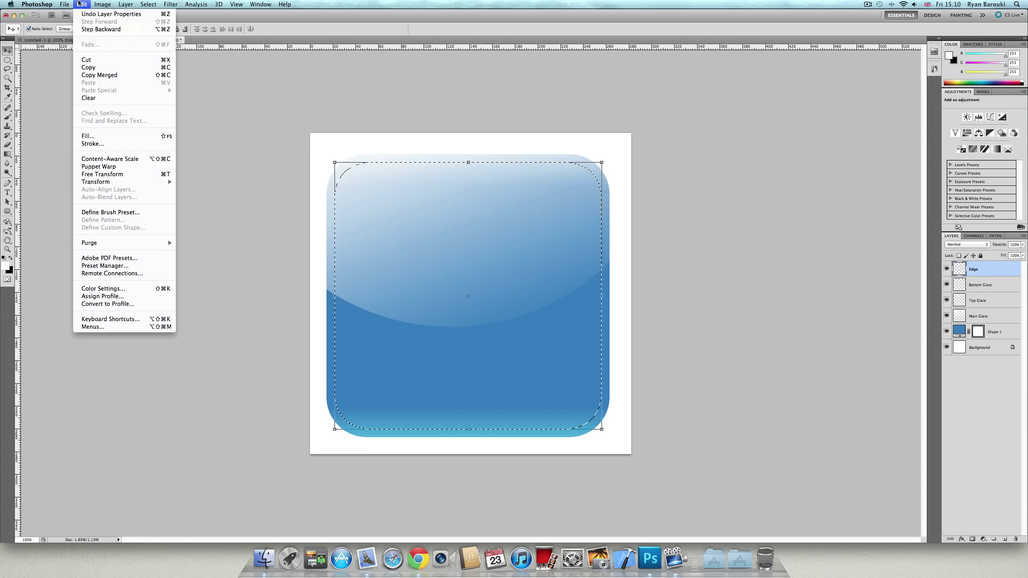
click(94, 143)
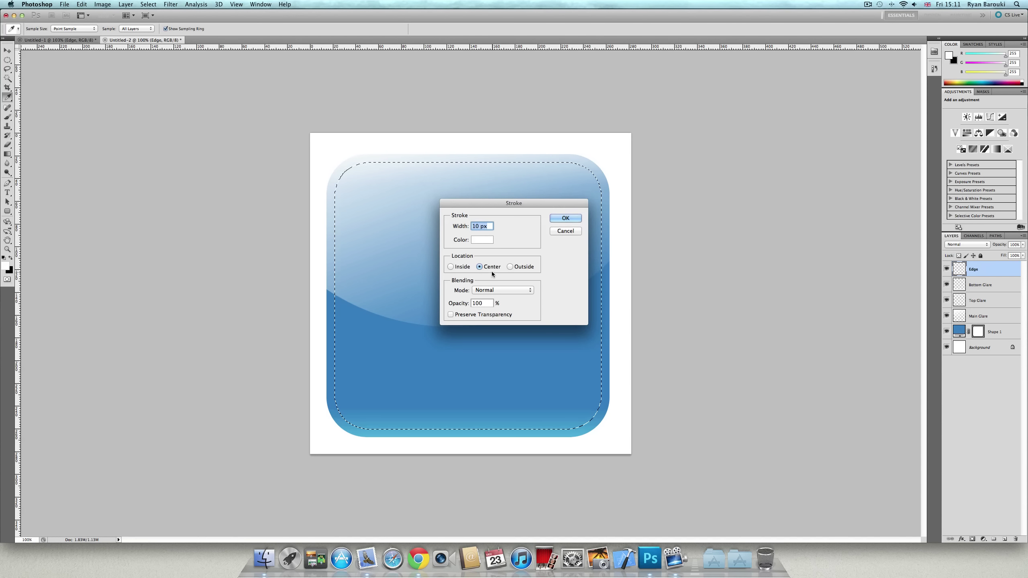
click(565, 218)
key(v)
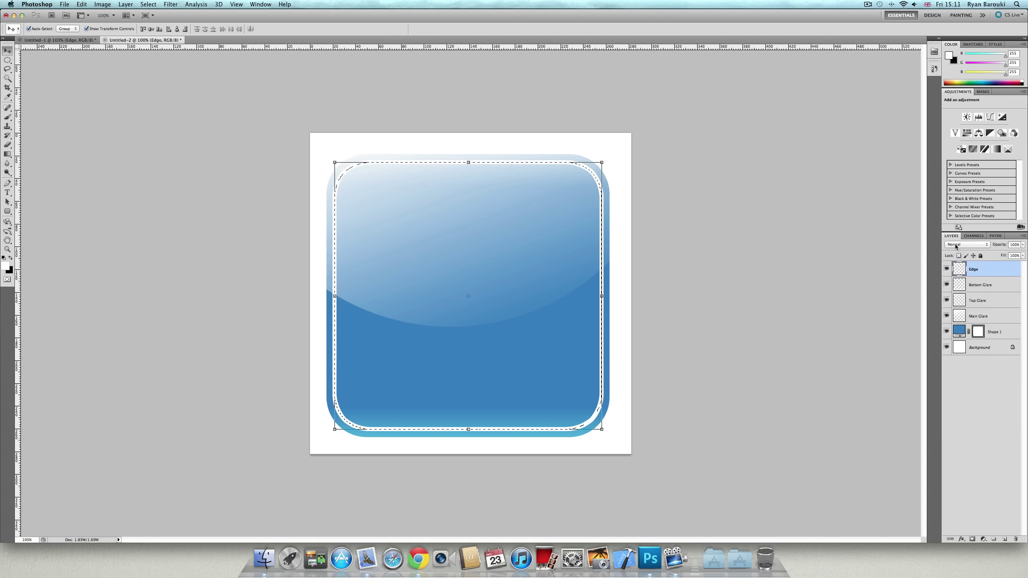
click(967, 245)
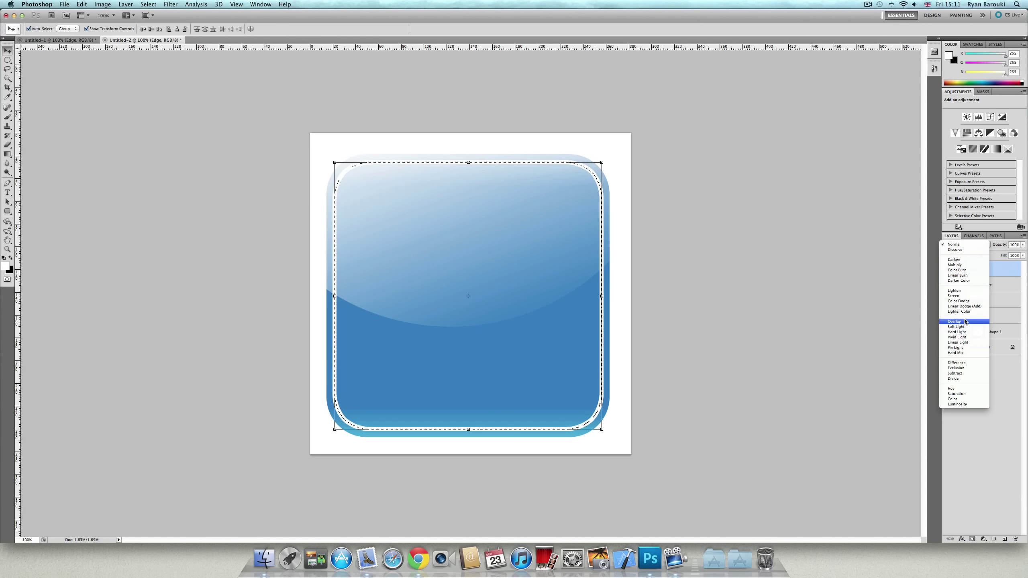
click(966, 322)
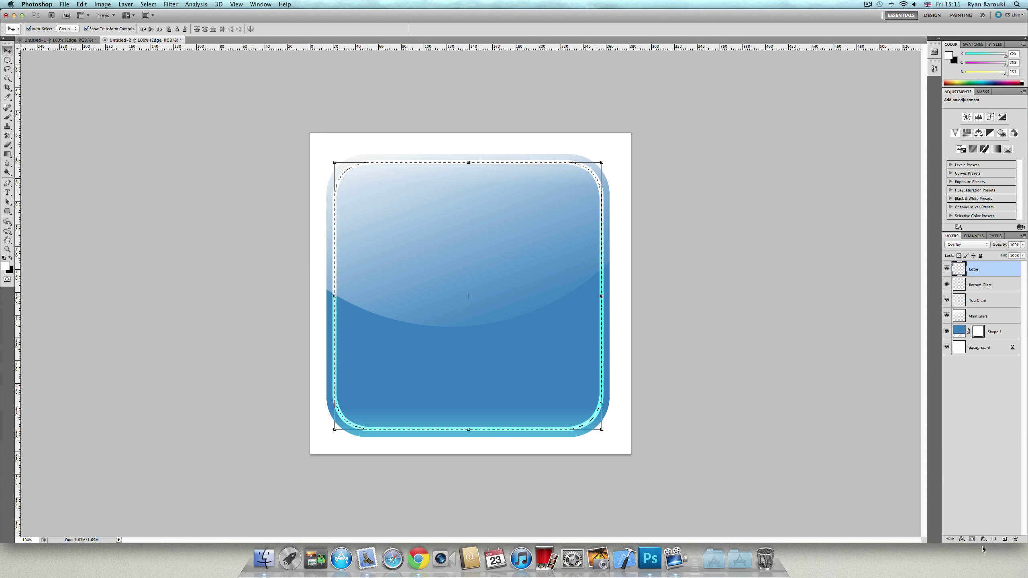
Step: Clear the selection and add a blank layer mask to the Edge layer
click(973, 539)
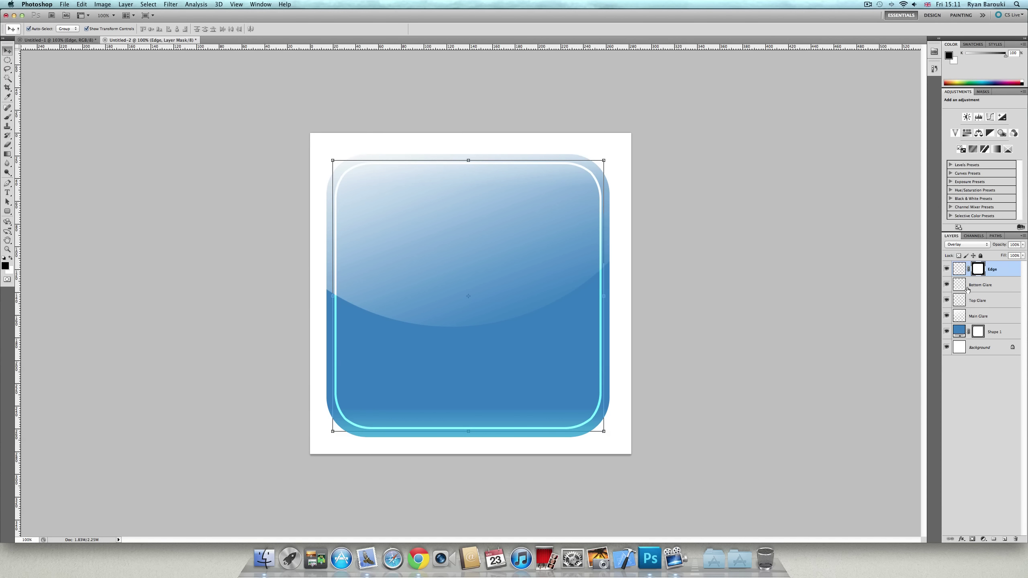
key(super+z)
key(m)
key(super+d)
key(v)
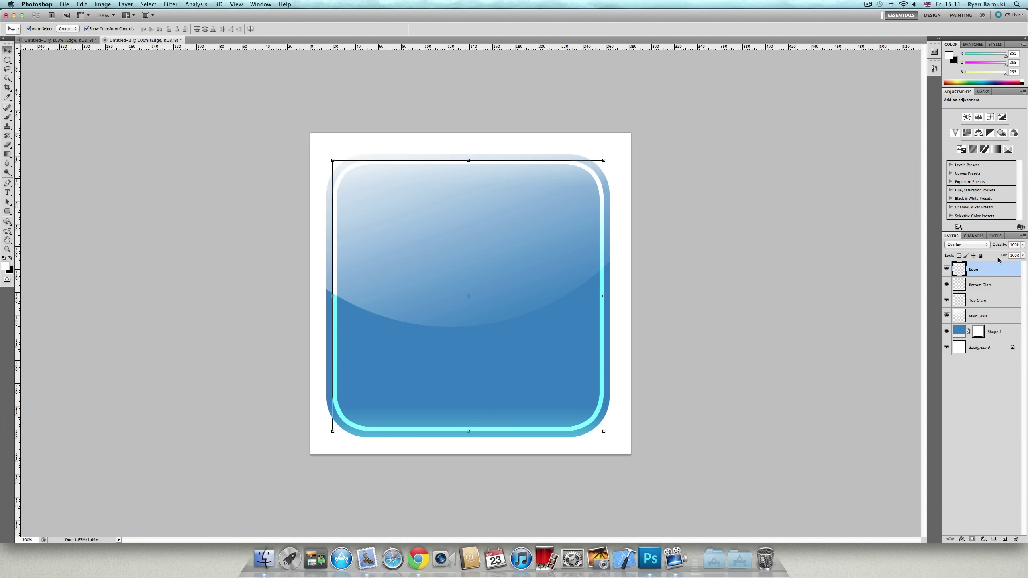
click(972, 539)
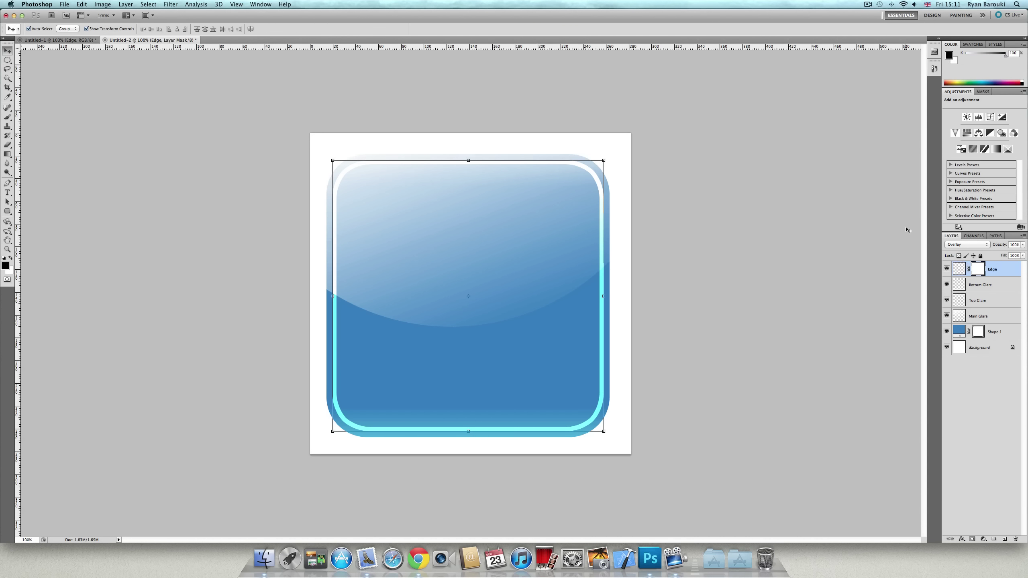
Step: Fade the Edge stroke toward the top with a reflected gradient mask, then place Edge below Main Glare
click(8, 153)
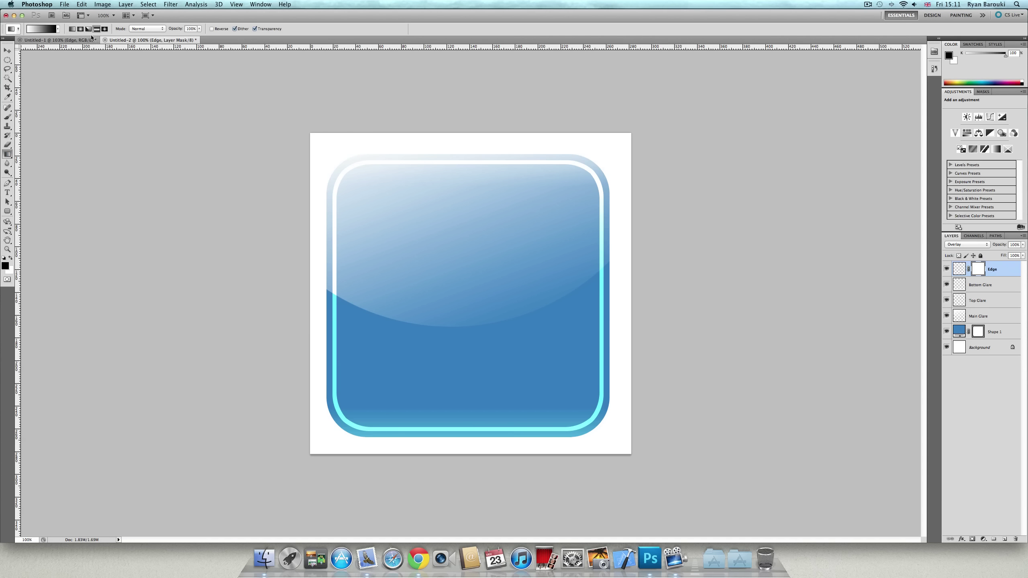
click(97, 29)
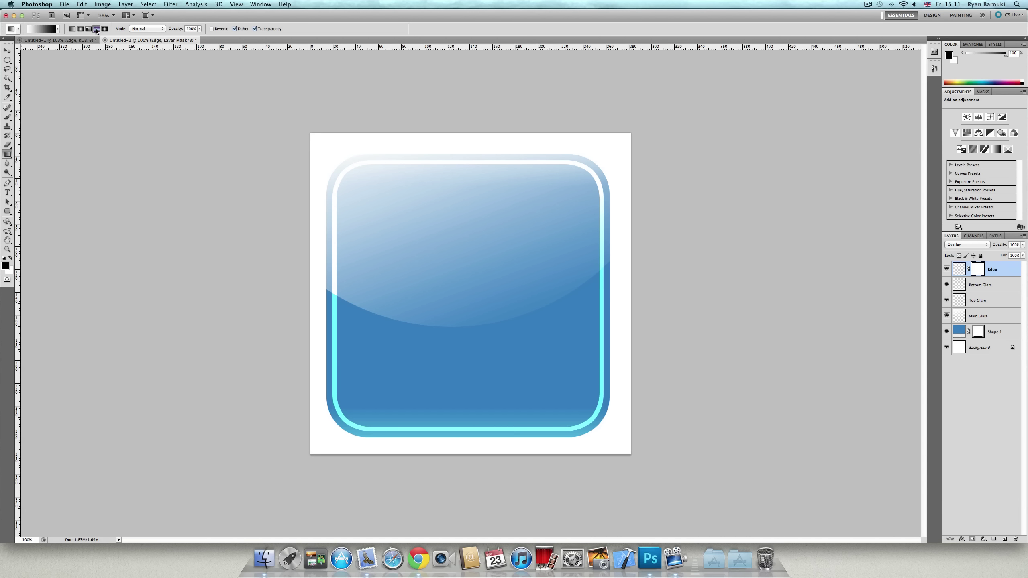
drag(464, 278, 320, 440)
drag(991, 269, 1004, 323)
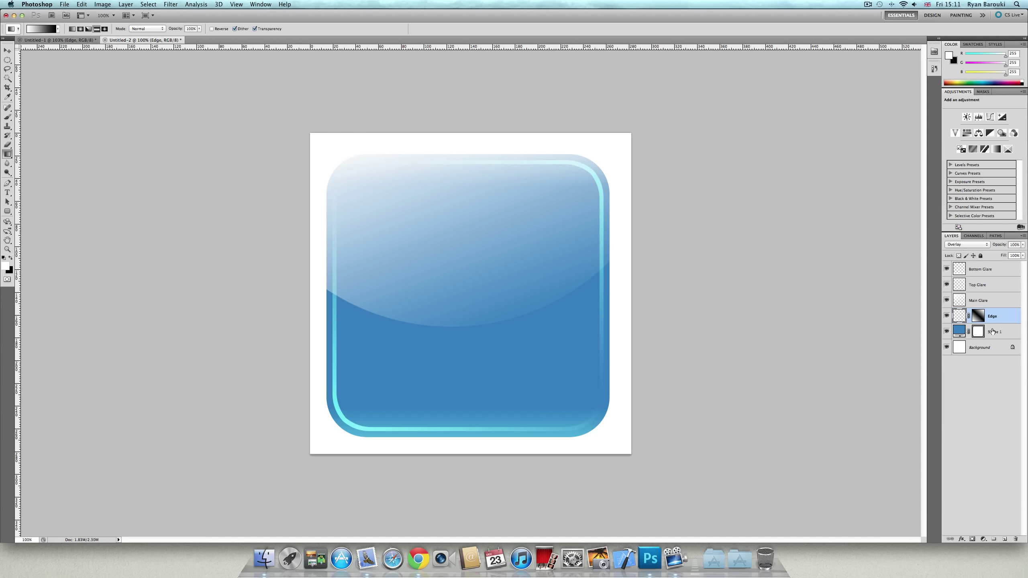
click(7, 51)
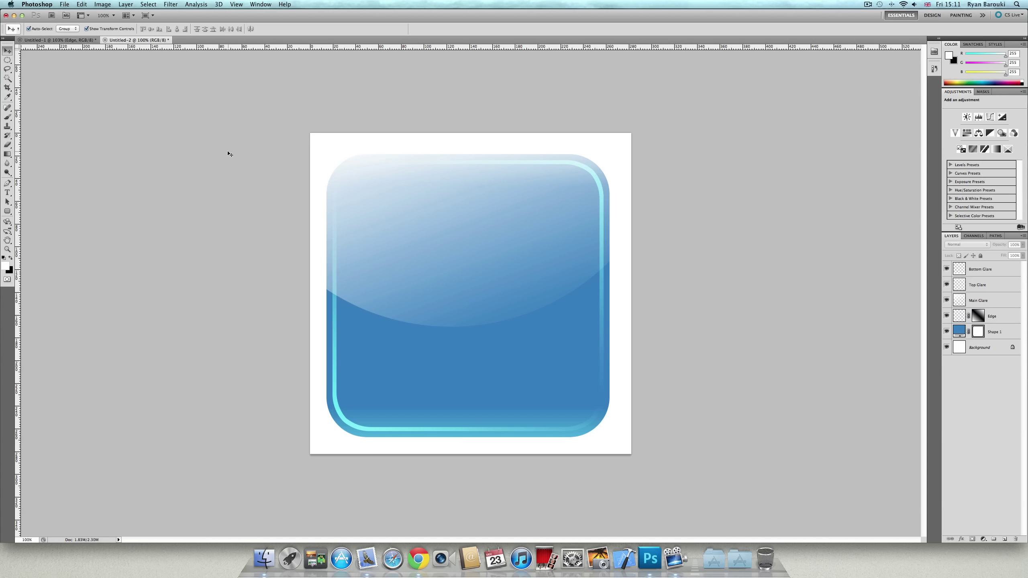